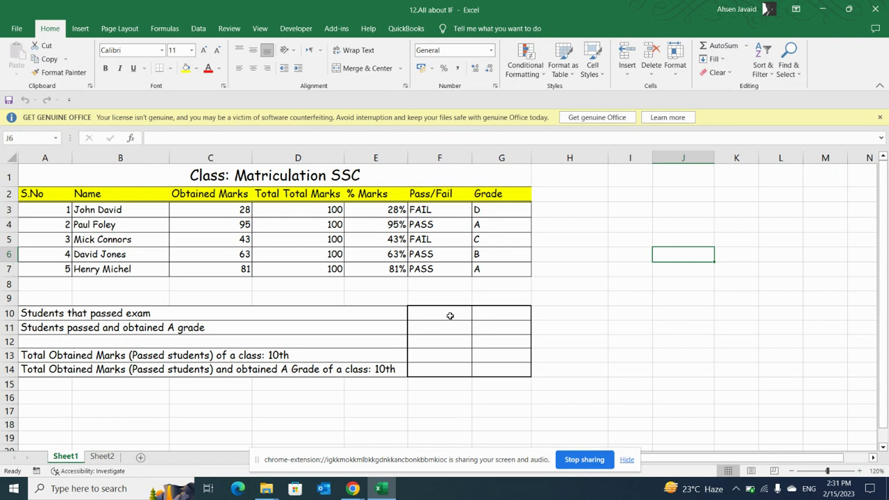
# - View the sales commission table on Sheet2 and return to Sheet1
pyautogui.moveTo(450, 316)
pyautogui.mouseDown()
pyautogui.moveTo(450, 323)
pyautogui.moveTo(459, 308)
pyautogui.mouseUp()
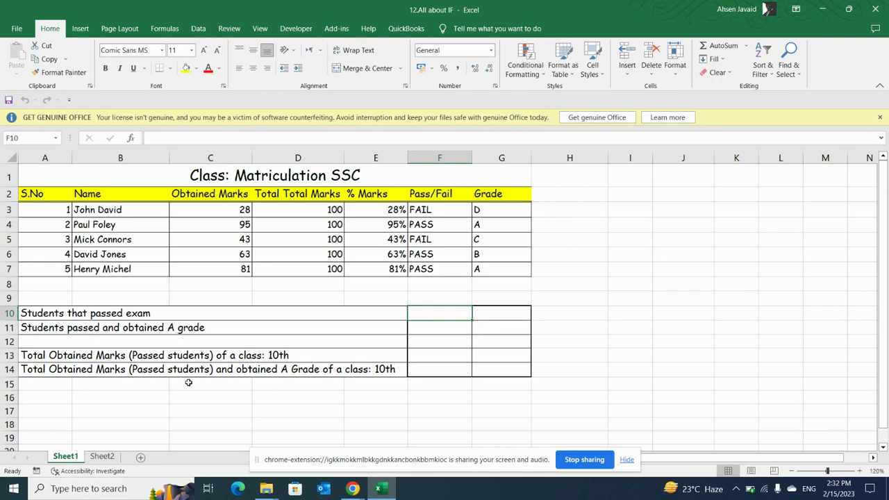
pyautogui.click(102, 456)
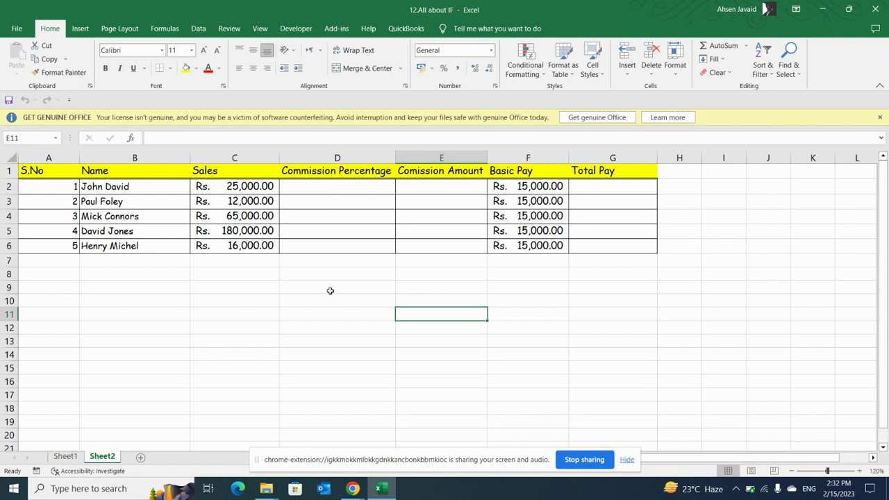
pyautogui.click(67, 456)
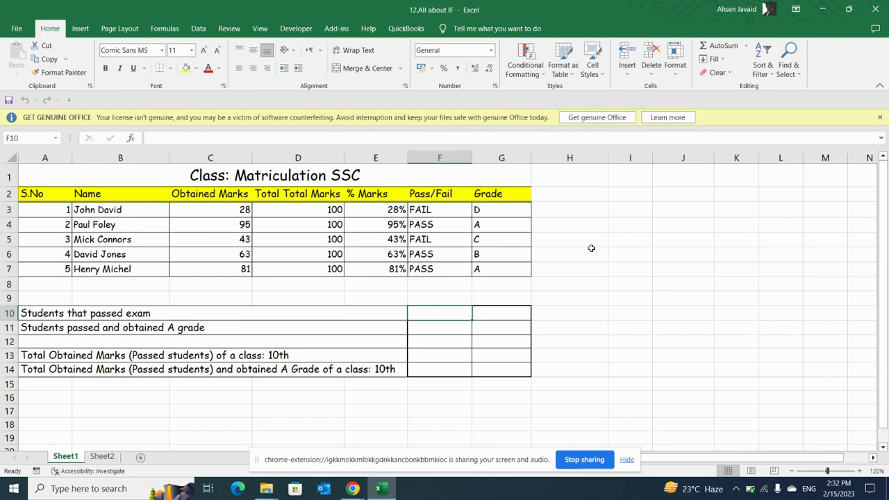
# - Enter the labels CountIf in I10 and CountIfs in I11 beside the two student-count rows
pyautogui.click(635, 316)
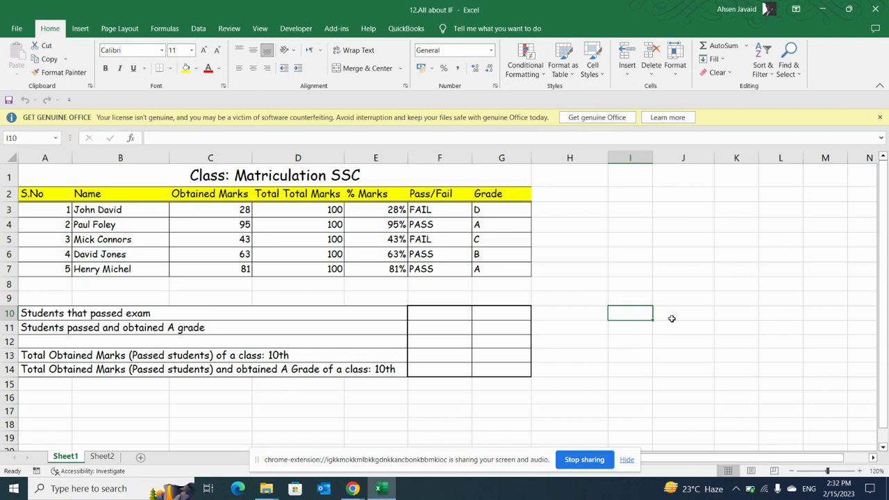
pyautogui.write('CountIf')
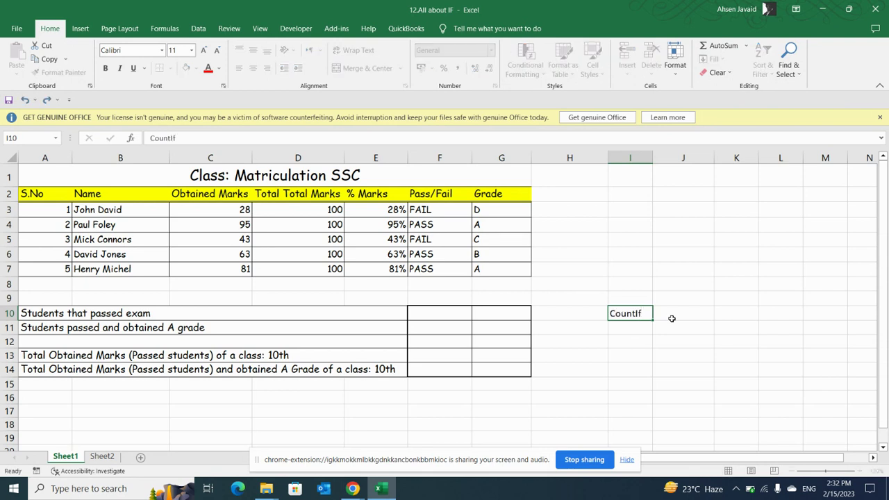
pyautogui.press('Return')
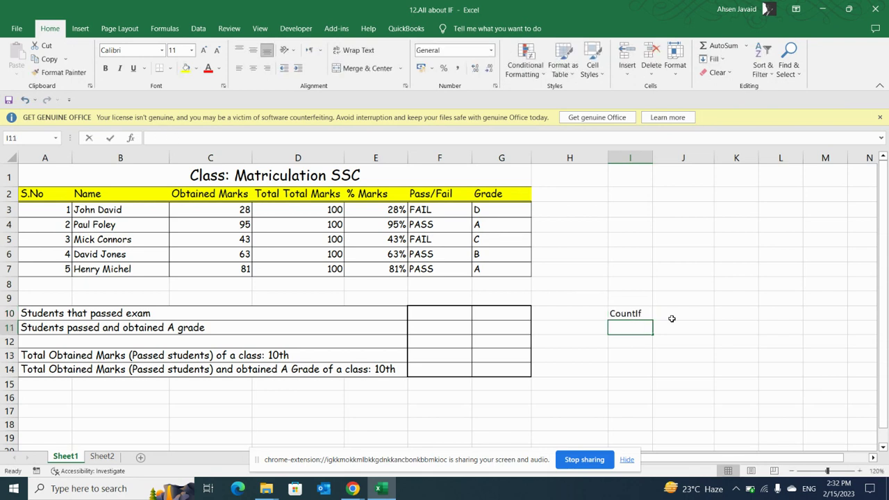
pyautogui.write('CountIF')
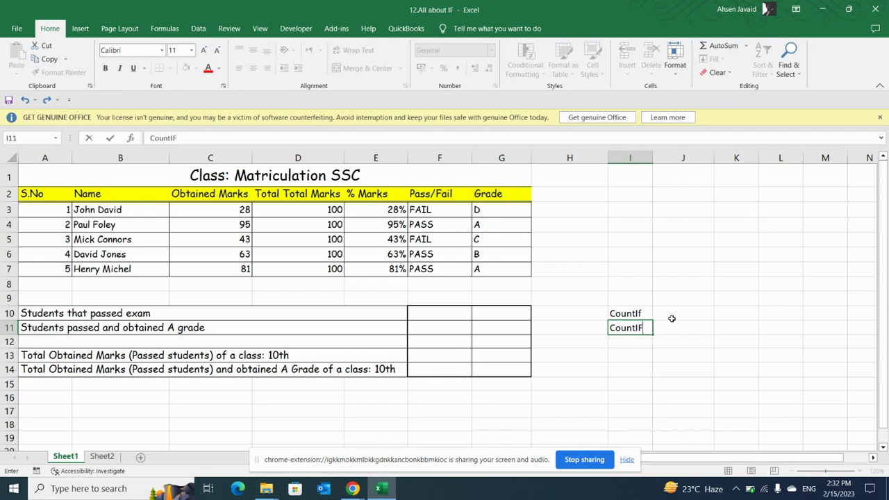
pyautogui.press('BackSpace')
pyautogui.write('fs')
pyautogui.press('Return')
# - Enter the labels SumIf in I13 and SumIfs in I14 beside the two total-marks rows
pyautogui.press('Return')
pyautogui.write('Sum')
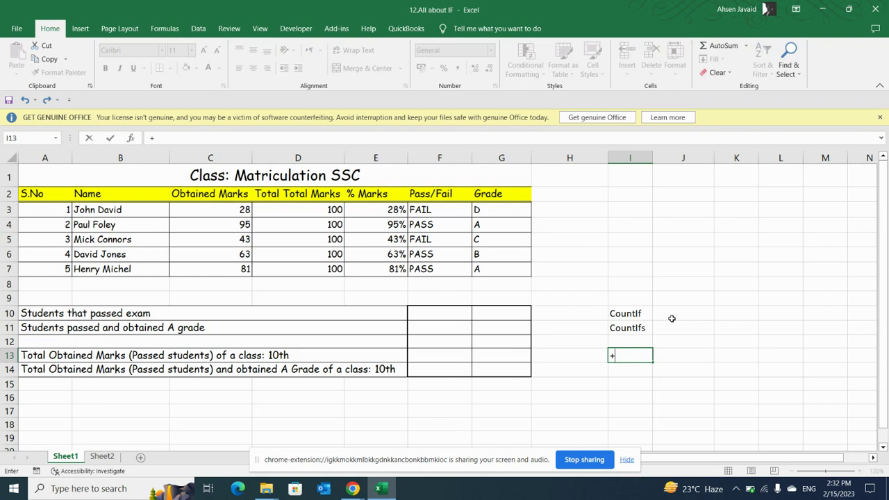
pyautogui.write('If')
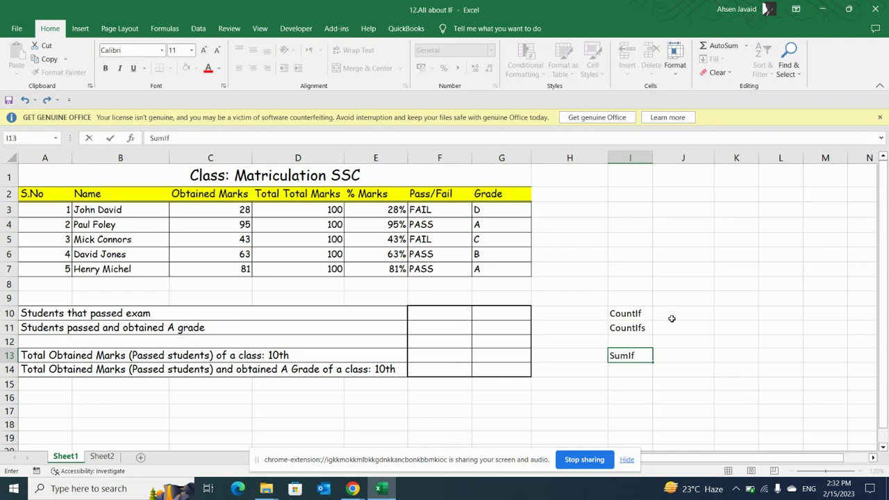
pyautogui.press('Return')
pyautogui.write('SumIfs')
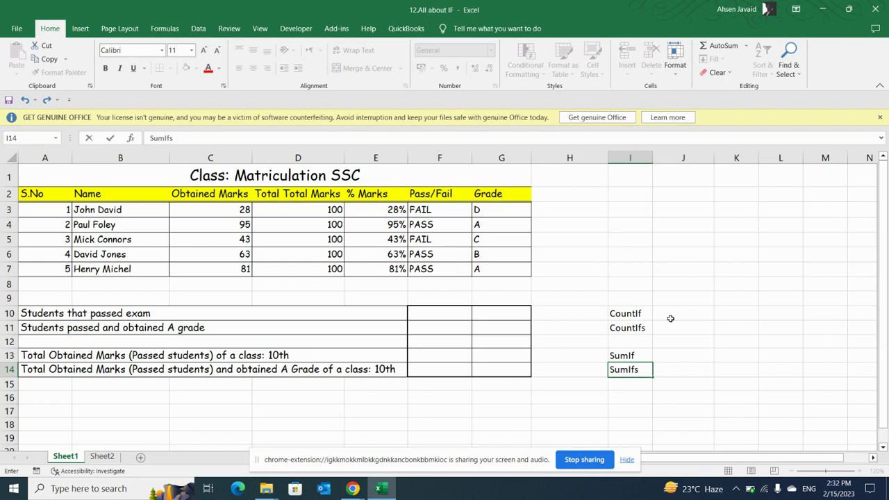
pyautogui.click(658, 323)
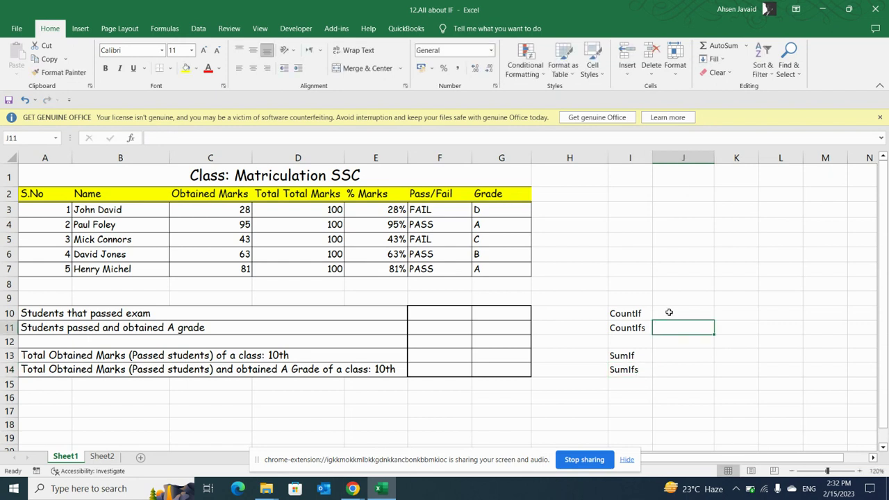
# - Change the label in A10 to "No of Students that passed exam"
pyautogui.click(423, 311)
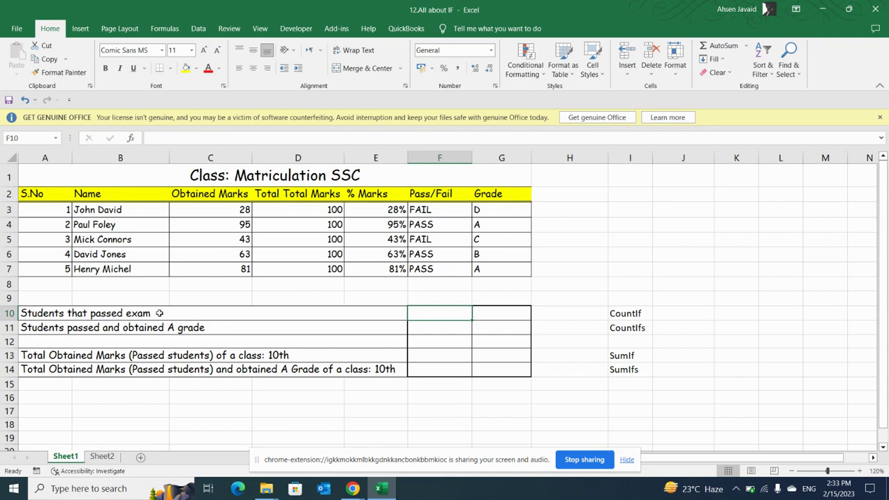
pyautogui.doubleClick(24, 313)
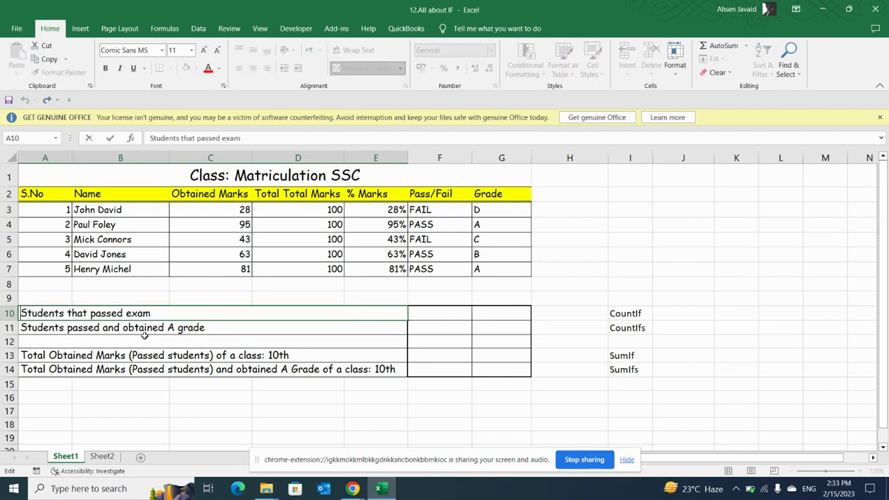
pyautogui.write('No of')
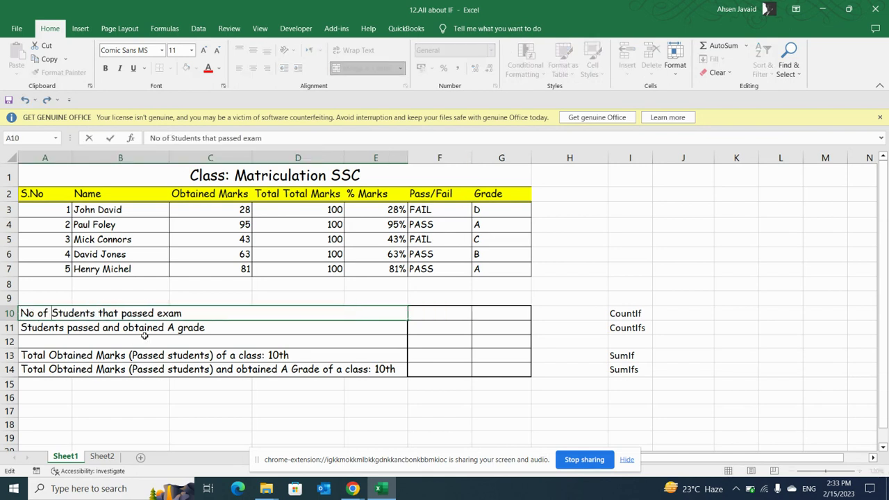
pyautogui.click(558, 313)
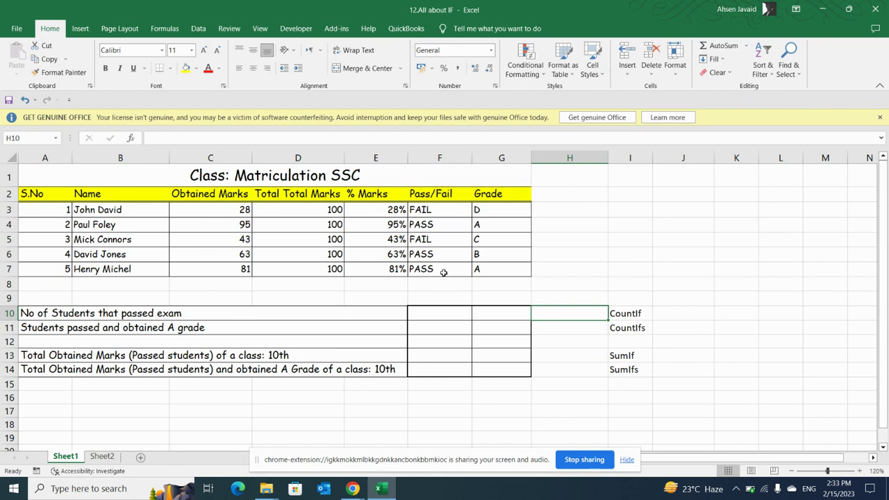
pyautogui.click(122, 314)
pyautogui.doubleClick(123, 314)
pyautogui.moveTo(122, 313); pyautogui.dragTo(186, 313)
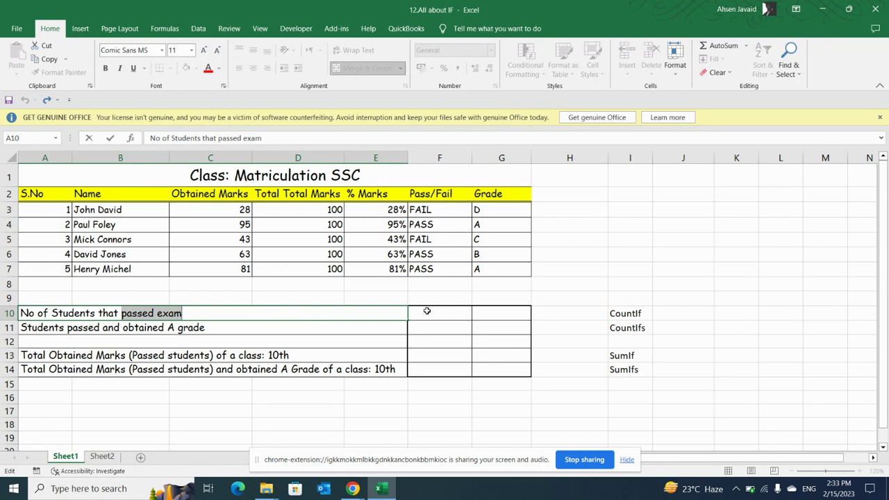
pyautogui.click(417, 288)
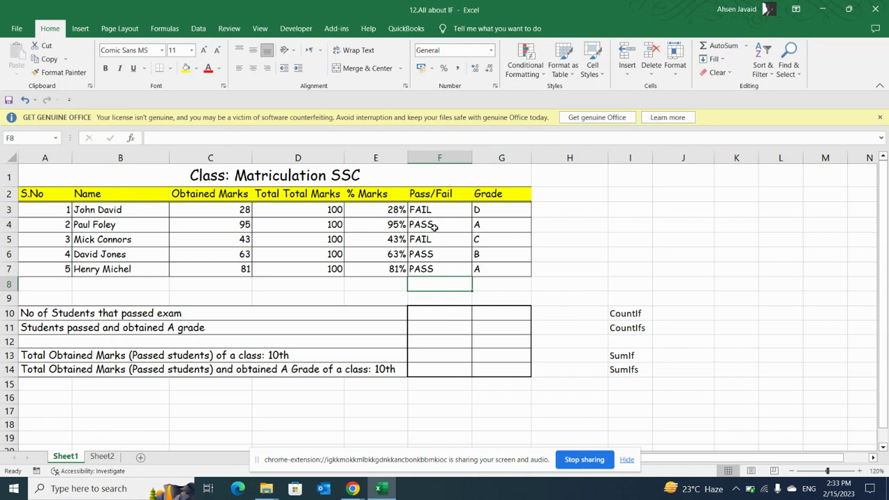
pyautogui.click(599, 295)
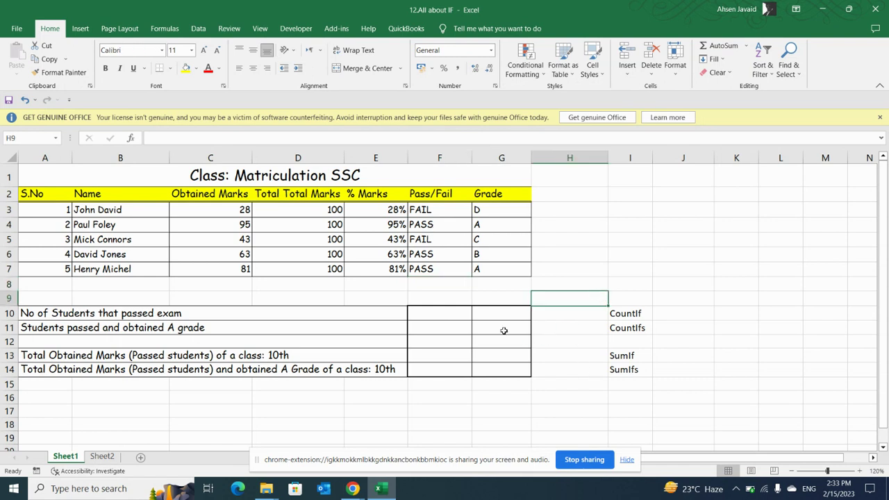
# - Count the passed students in F10 with the formula =COUNTIF(F3:F7,"Pass")
pyautogui.click(451, 314)
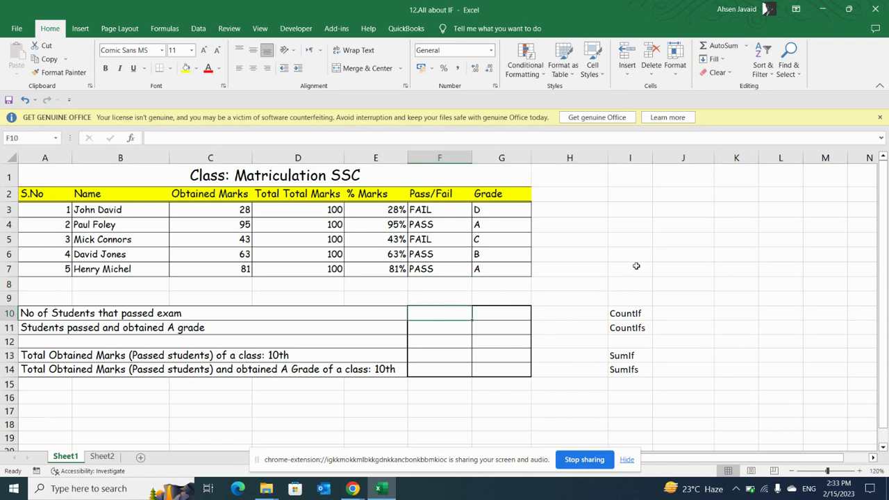
pyautogui.write('=coun')
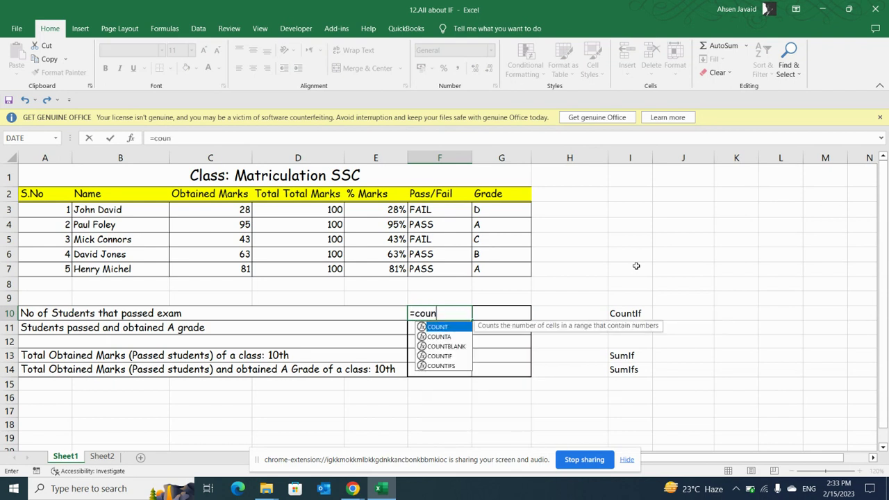
pyautogui.write('tif')
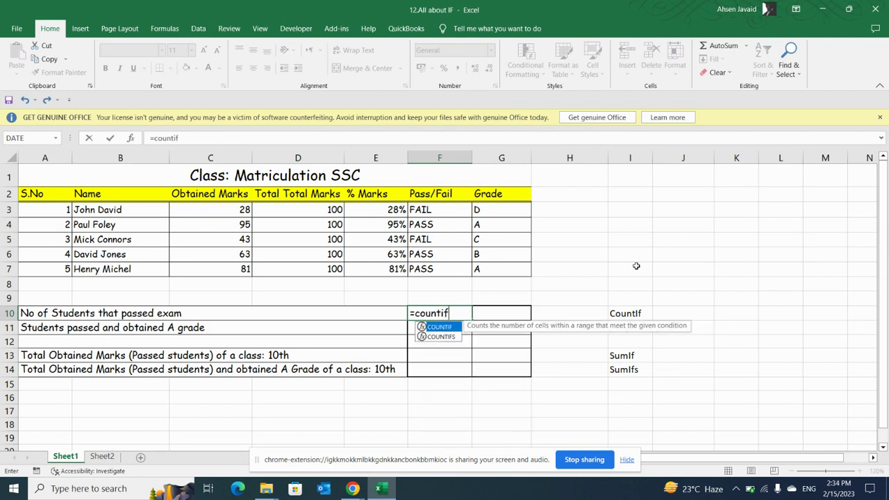
pyautogui.write('(')
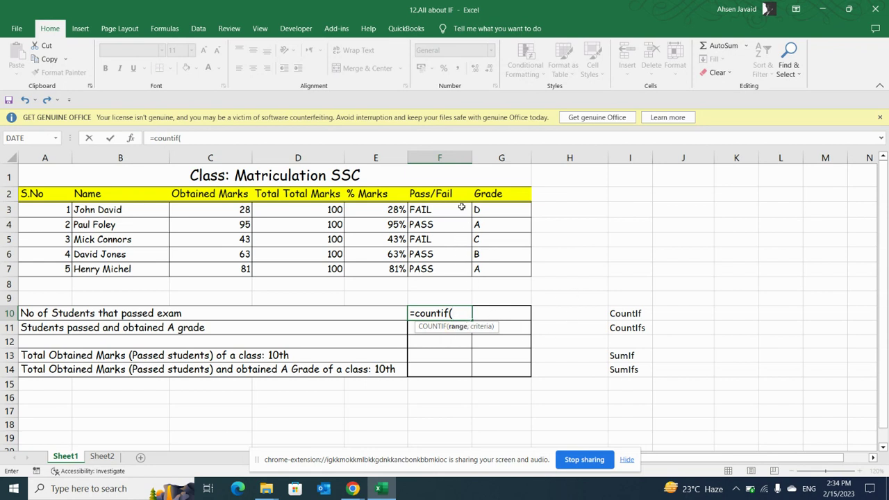
pyautogui.moveTo(462, 207); pyautogui.dragTo(450, 265)
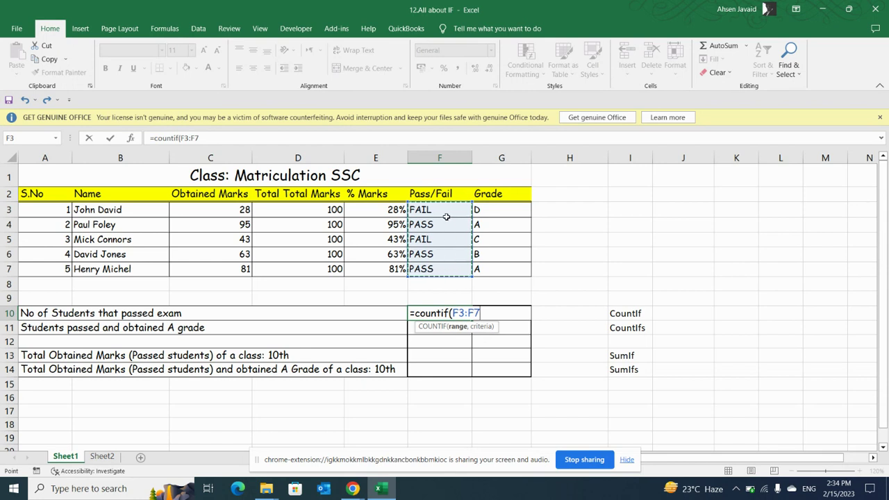
pyautogui.write(',')
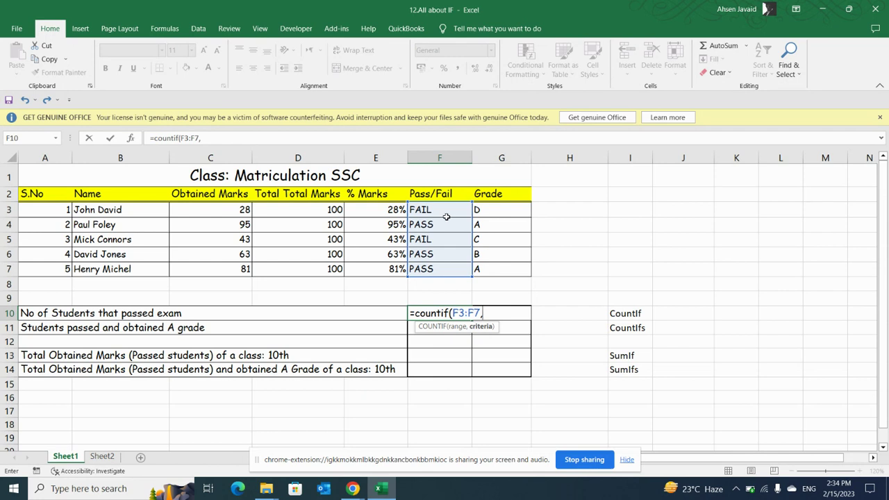
pyautogui.write('"Pass")')
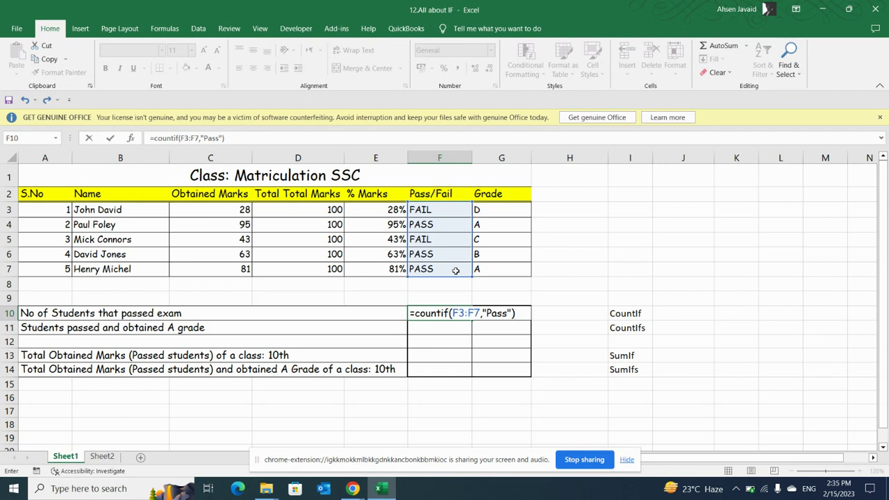
pyautogui.press('Return')
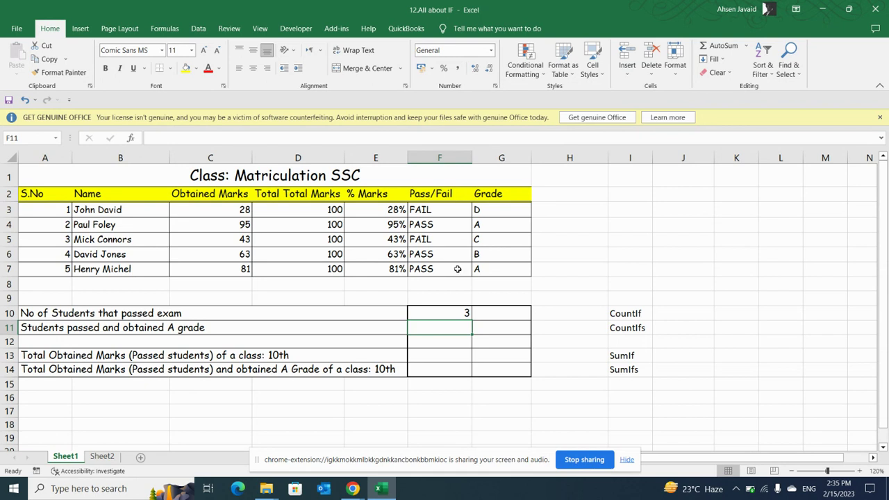
# - Examine the count formula in F10 and compare the Pass/Fail values in F3:F7 with the grades in G3:G7
pyautogui.click(449, 313)
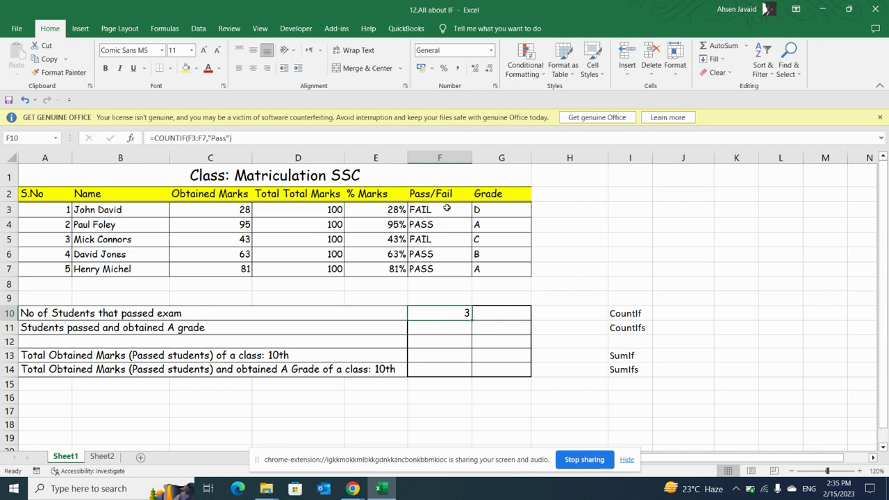
pyautogui.moveTo(446, 208); pyautogui.dragTo(441, 268)
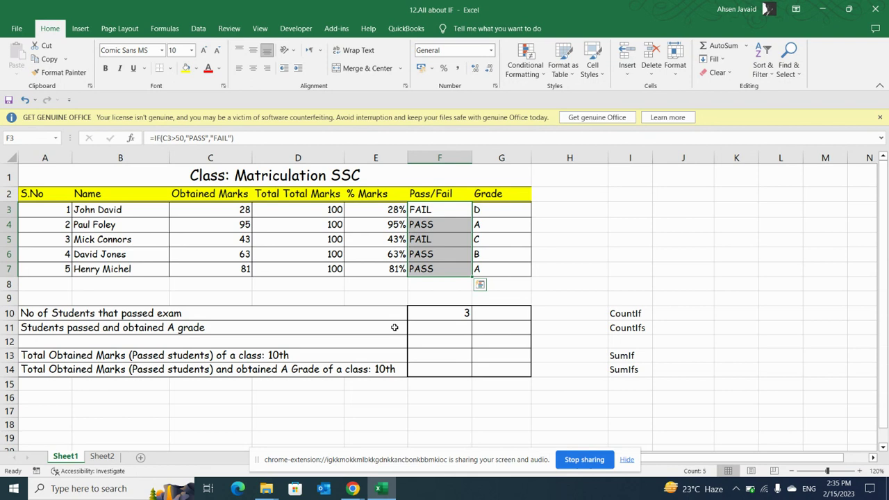
pyautogui.click(449, 324)
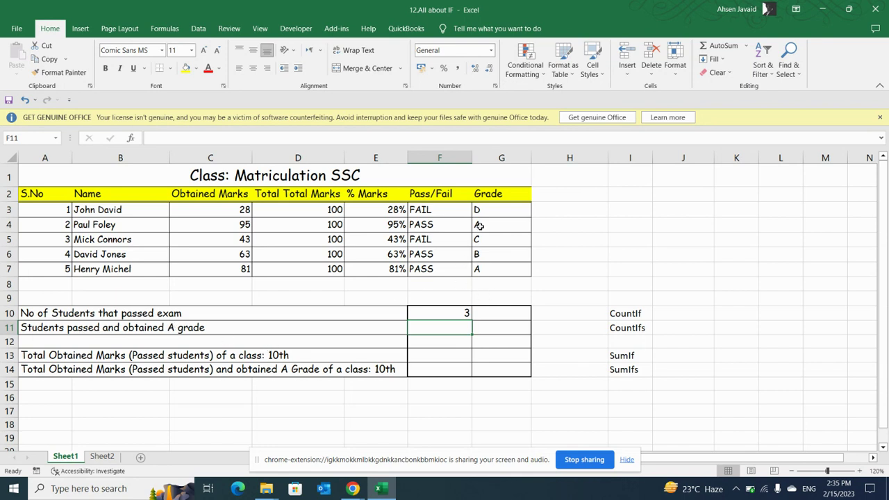
pyautogui.moveTo(448, 209); pyautogui.dragTo(444, 269)
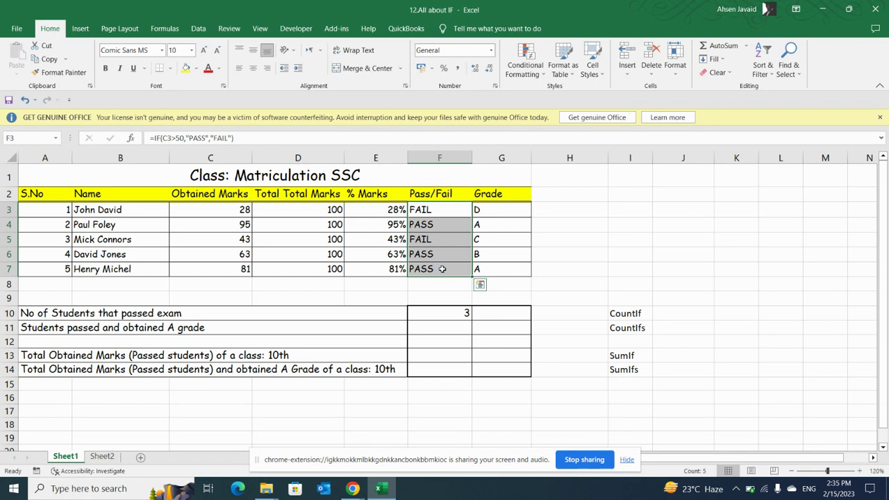
pyautogui.moveTo(498, 210); pyautogui.dragTo(499, 270)
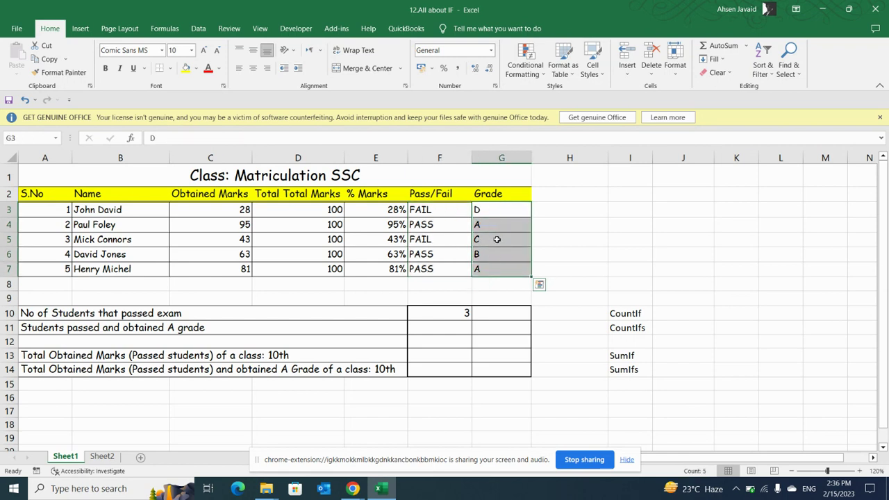
pyautogui.click(570, 223)
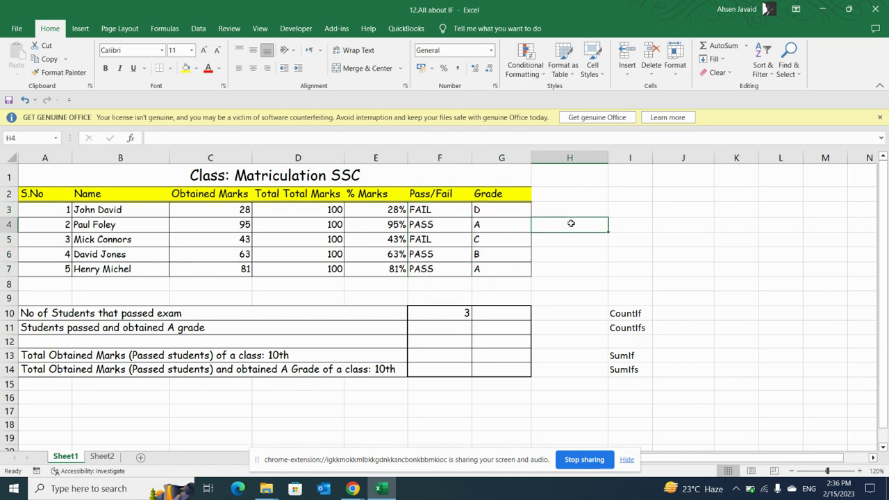
pyautogui.click(444, 228)
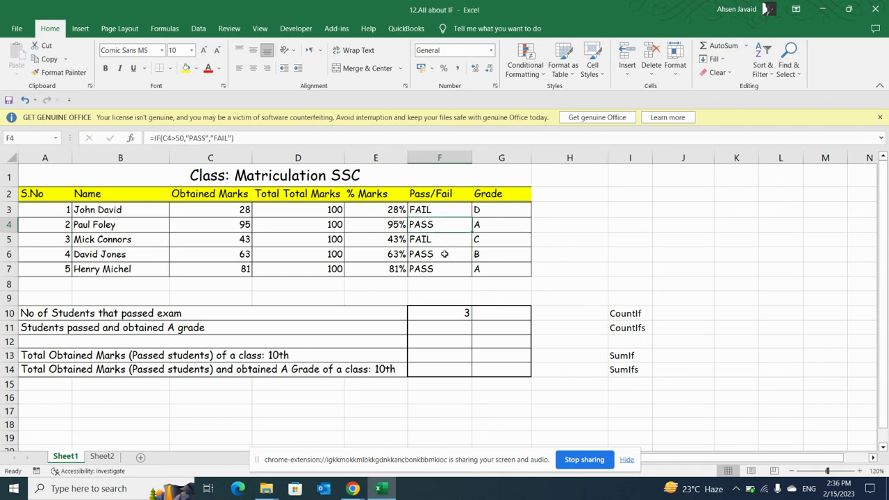
pyautogui.click(444, 253)
pyautogui.click(448, 270)
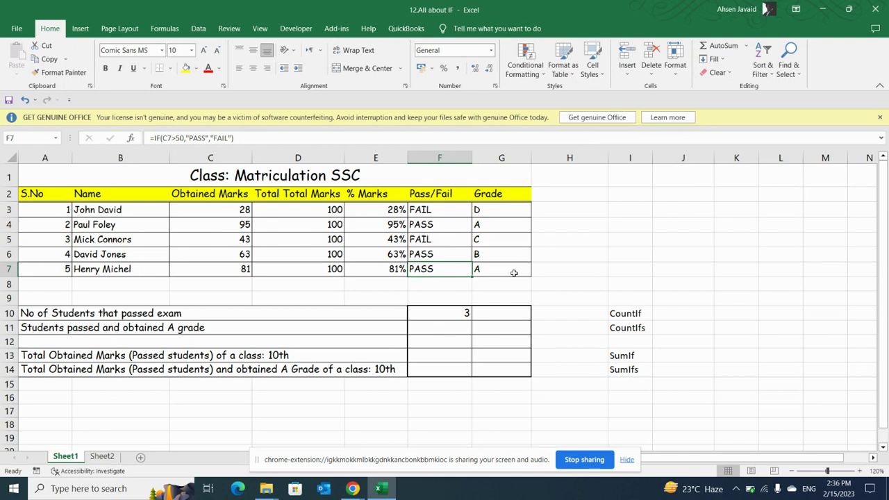
pyautogui.click(427, 328)
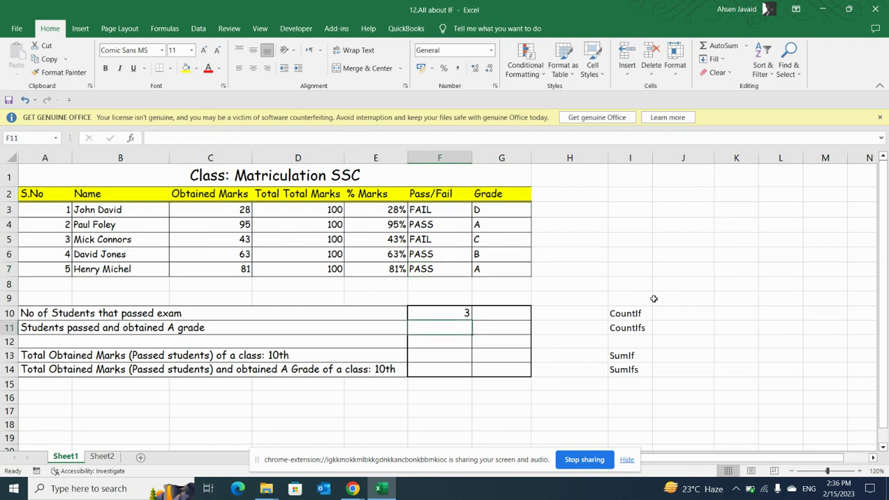
# - Count the passed students with an A grade in F11 using =COUNTIFS(F3:F7,"Pass",G3:G7,"A") and check the entered formula
pyautogui.write('=coun')
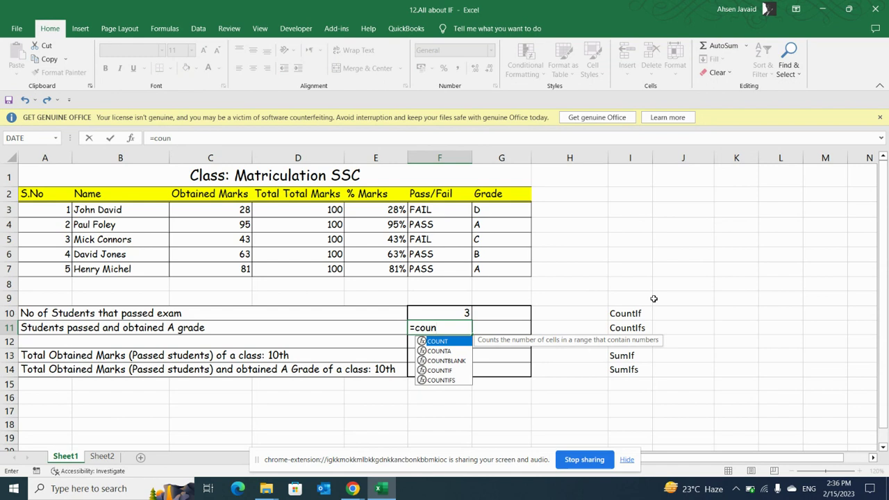
pyautogui.write('tifs(')
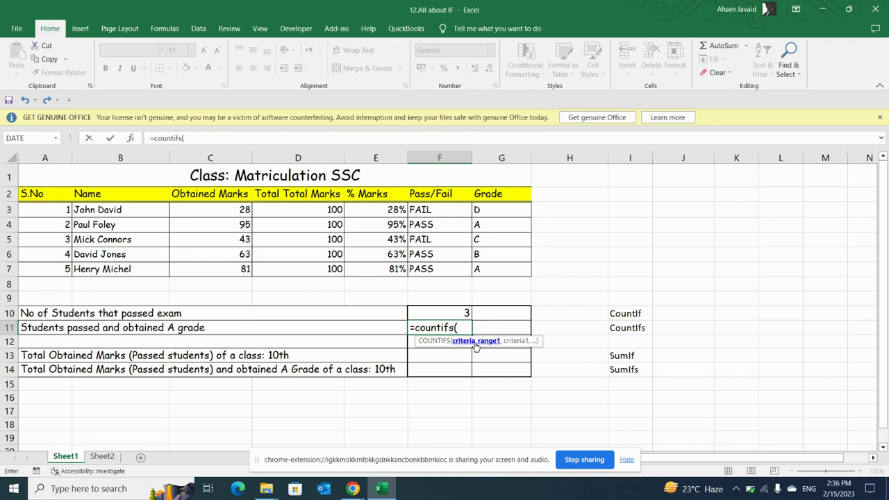
pyautogui.moveTo(445, 209); pyautogui.dragTo(435, 268)
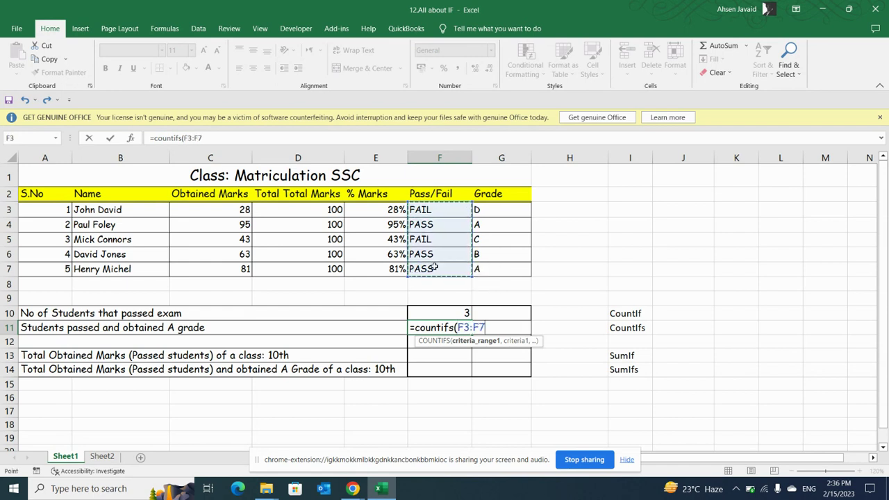
pyautogui.write(',')
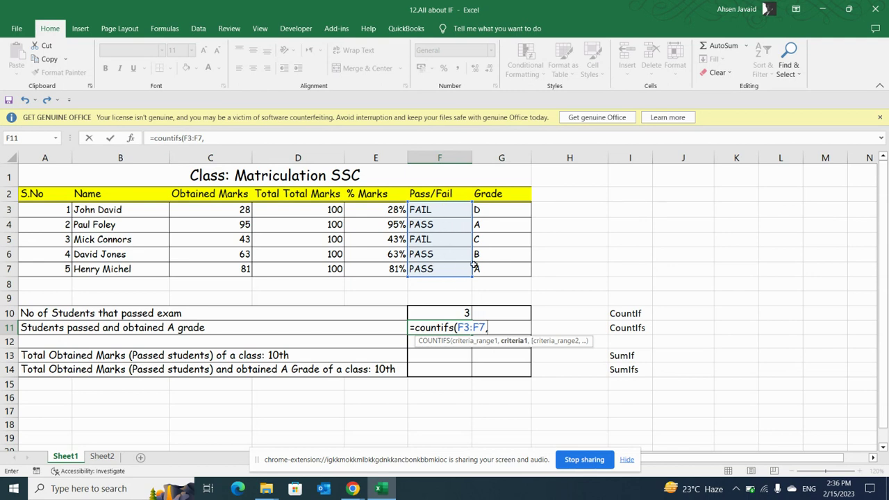
pyautogui.write('"Pass"')
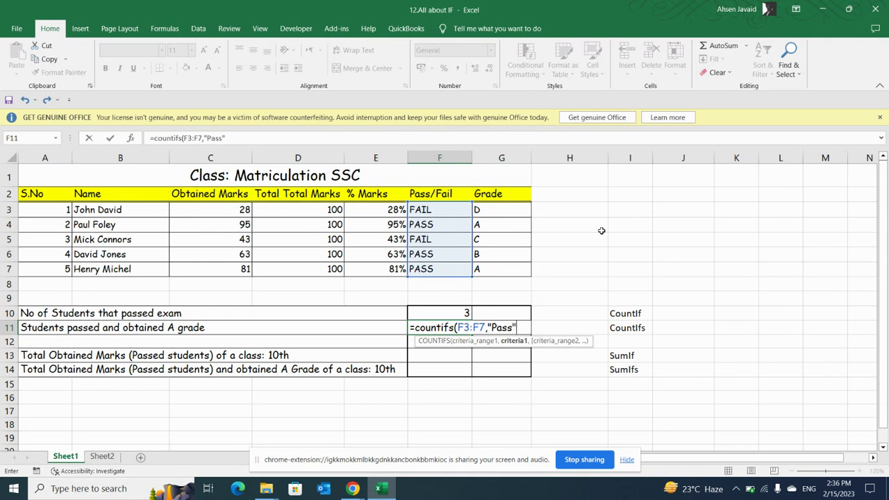
pyautogui.write(',')
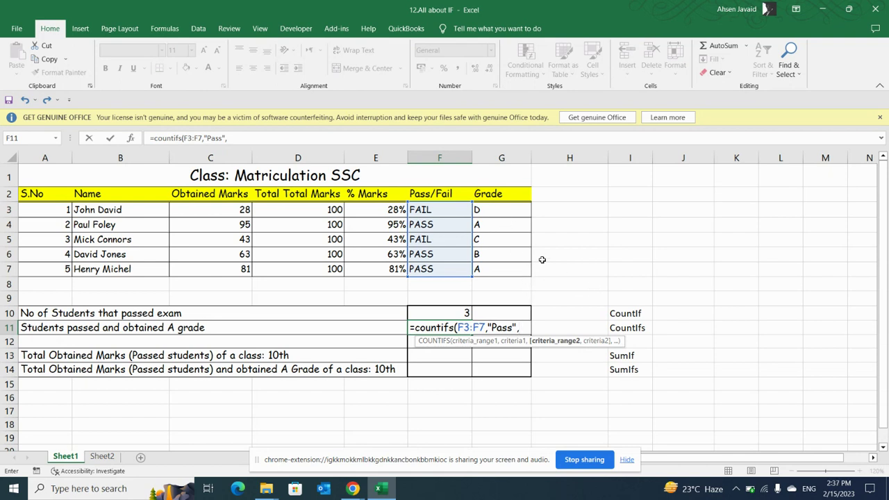
pyautogui.moveTo(508, 208); pyautogui.dragTo(520, 270)
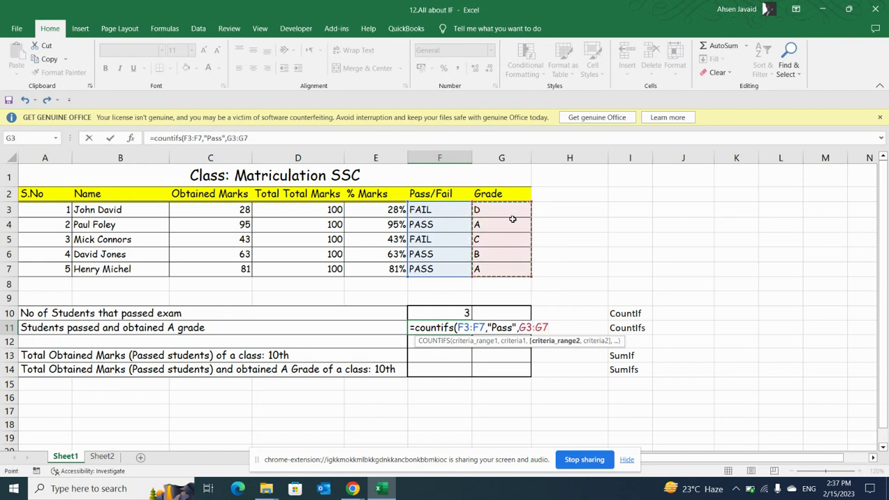
pyautogui.write(',')
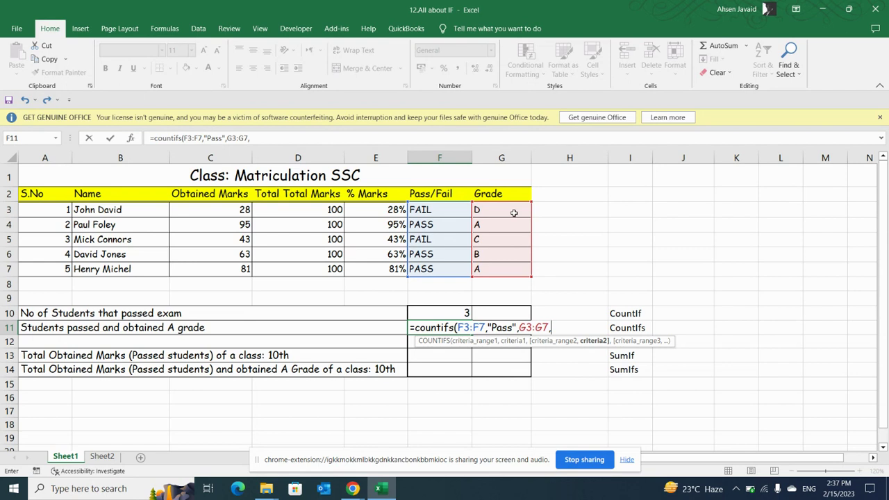
pyautogui.write('"A")')
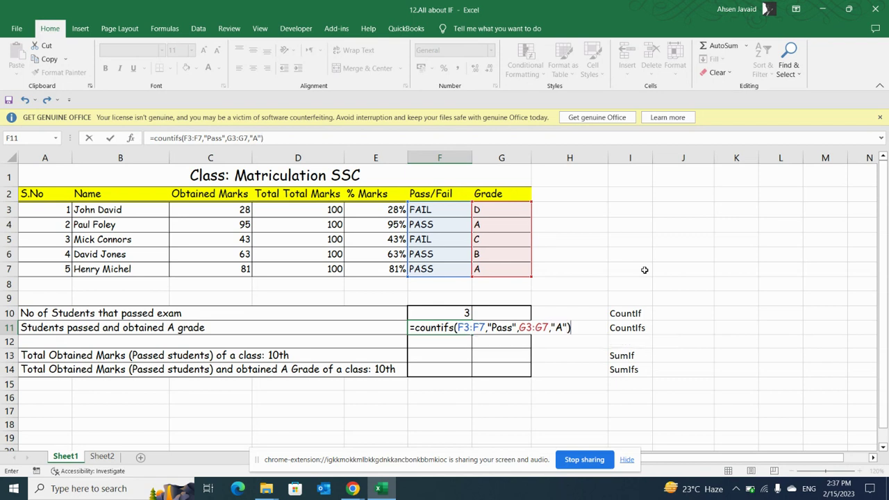
pyautogui.press('Return')
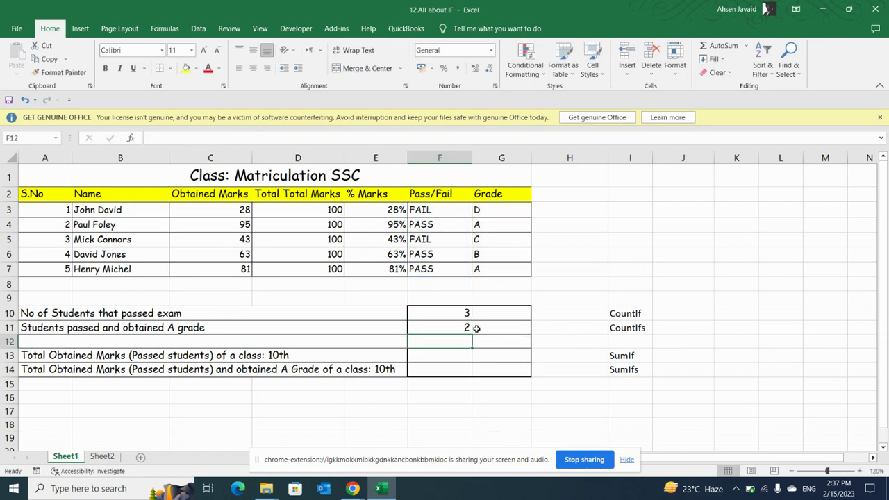
pyautogui.click(425, 322)
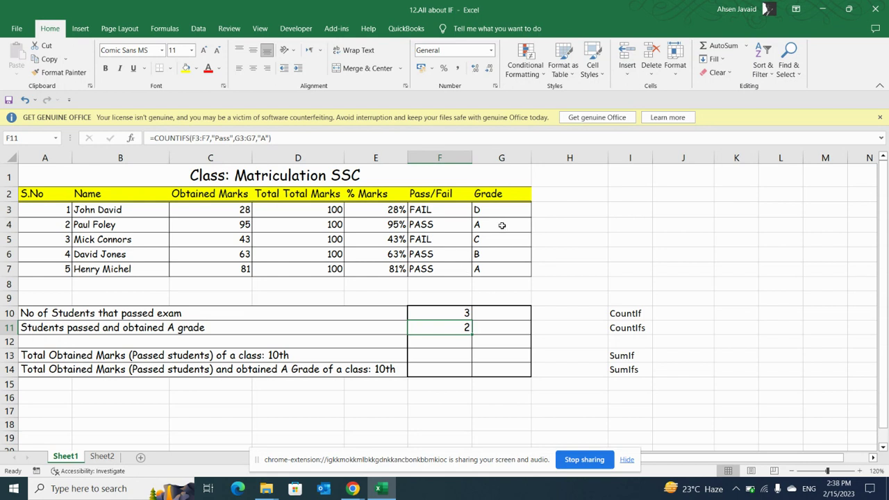
pyautogui.click(585, 274)
pyautogui.click(566, 409)
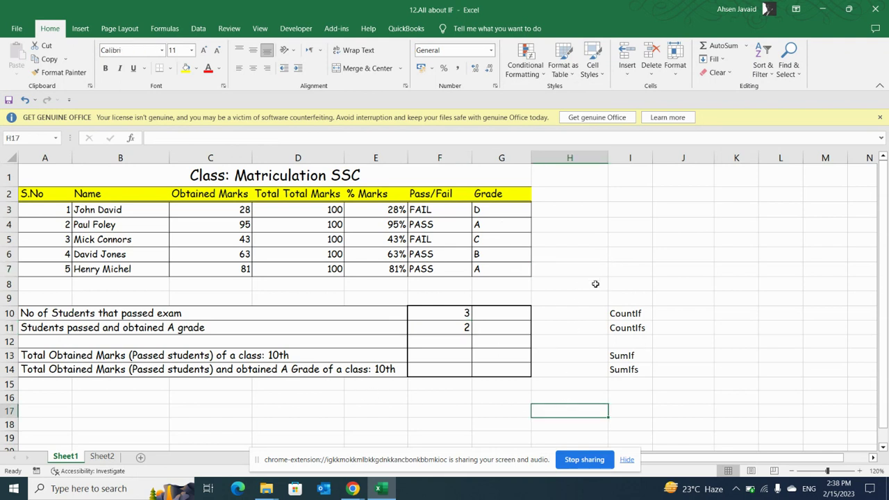
# - Total the obtained marks of the passed students in F13 with the formula =SUMIF(F3:F7,"Pass",C3:C7)
pyautogui.click(447, 353)
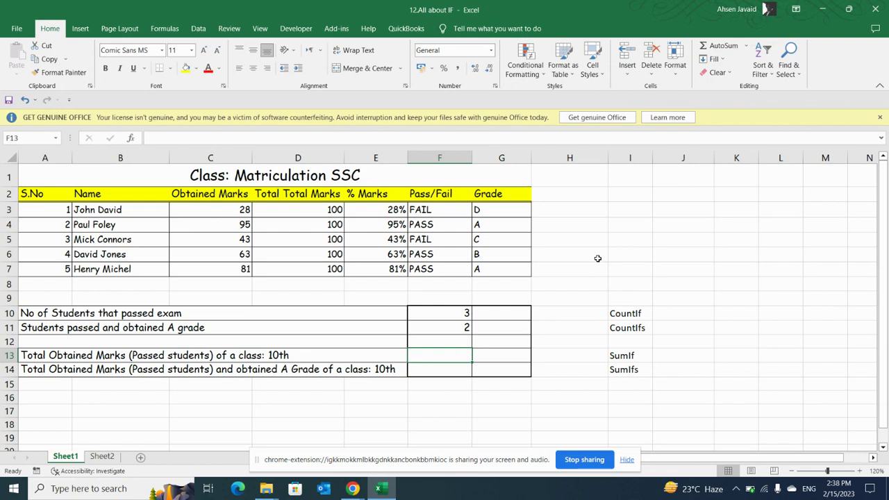
pyautogui.write('=')
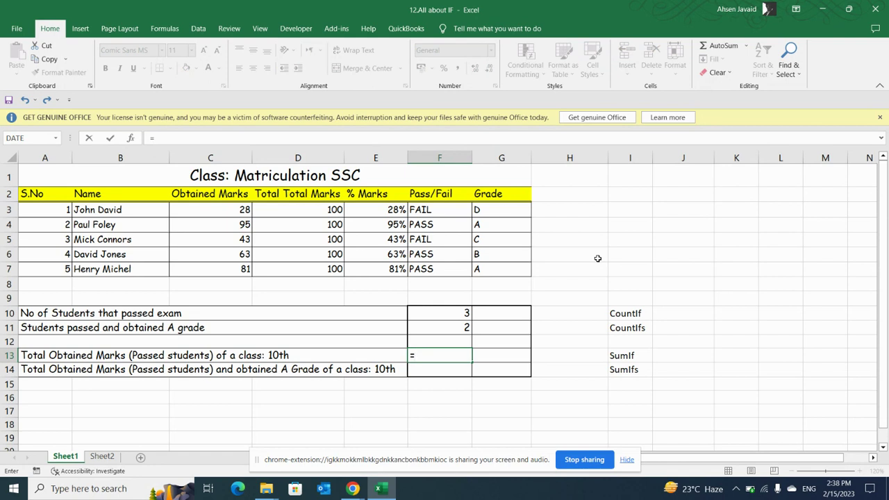
pyautogui.write('Sum')
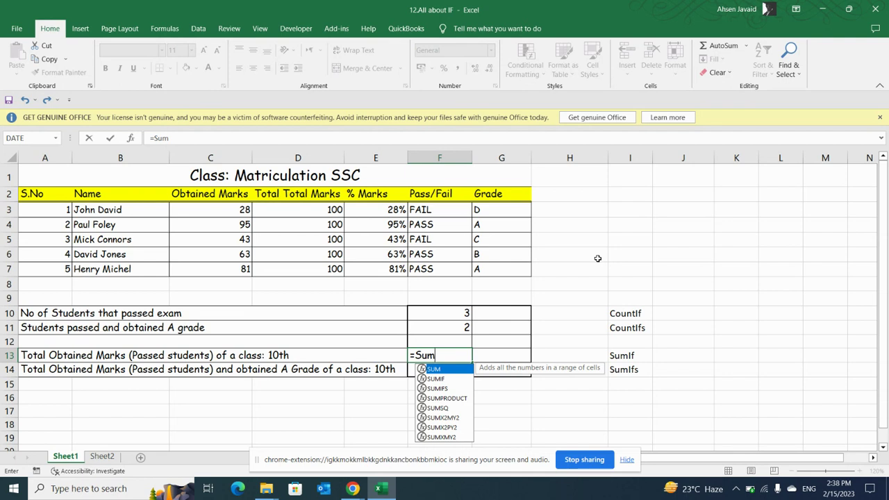
pyautogui.write('If')
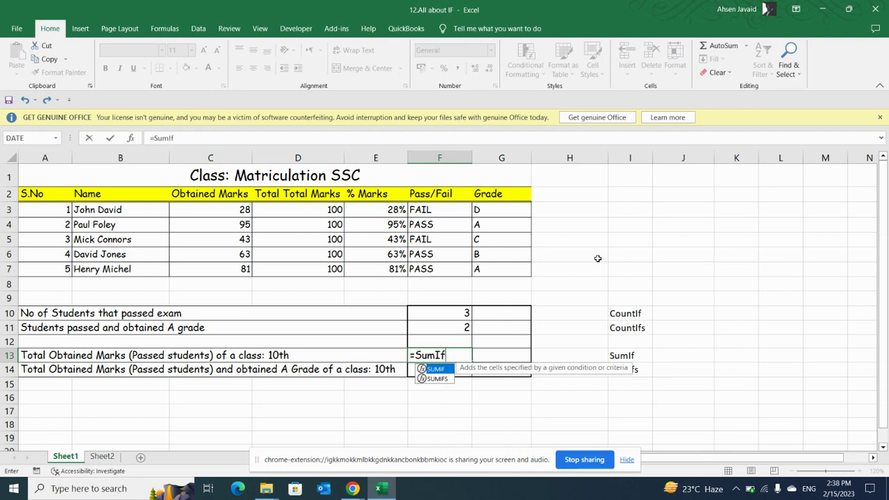
pyautogui.write('(')
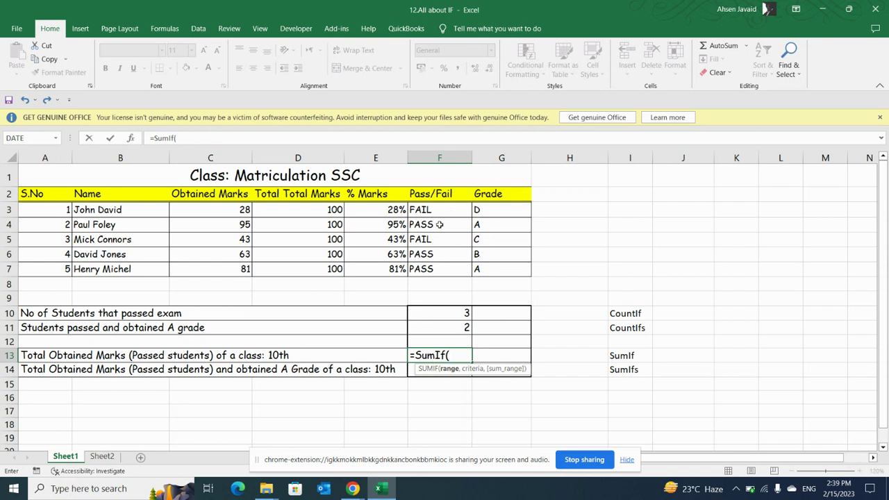
pyautogui.moveTo(436, 211); pyautogui.dragTo(430, 269)
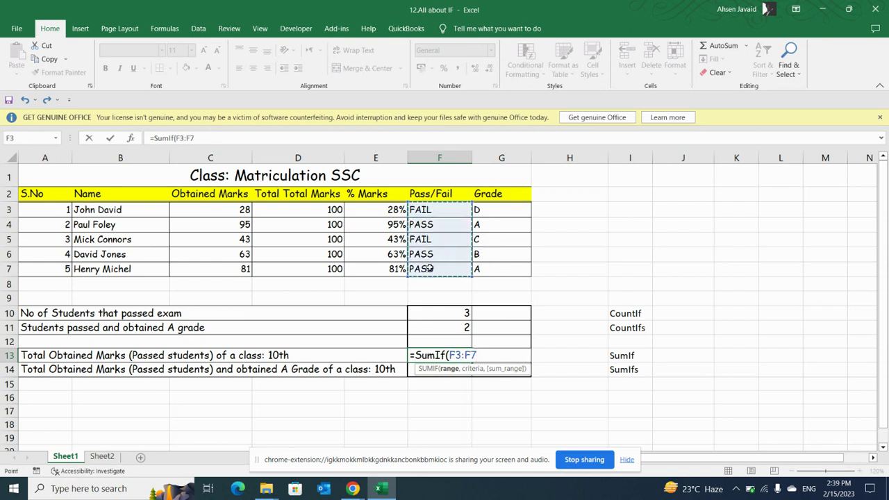
pyautogui.write(',')
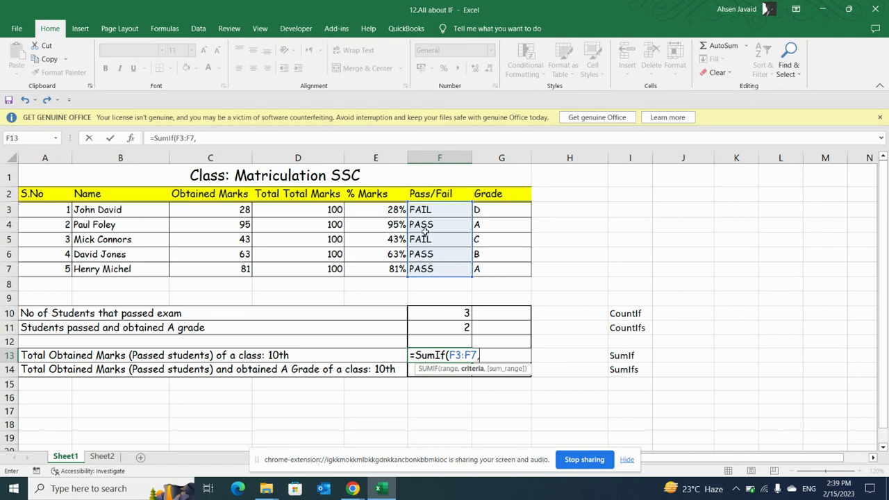
pyautogui.write('"Pass",')
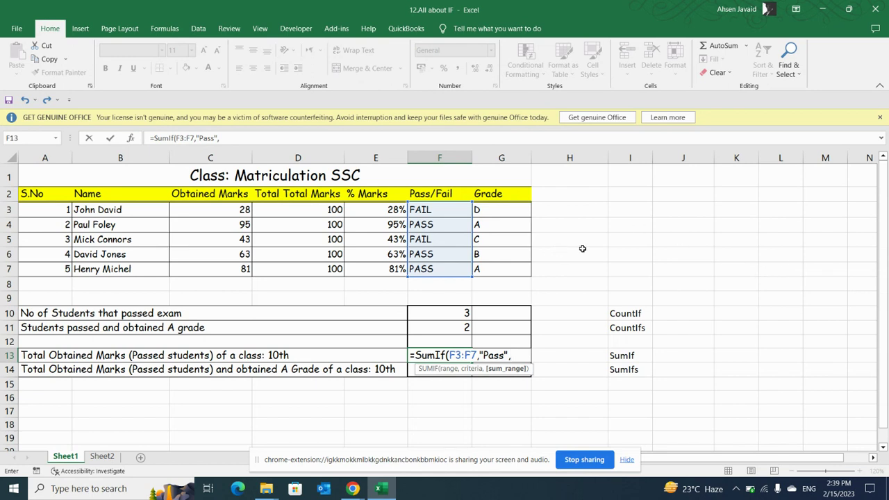
pyautogui.moveTo(211, 210); pyautogui.dragTo(212, 263)
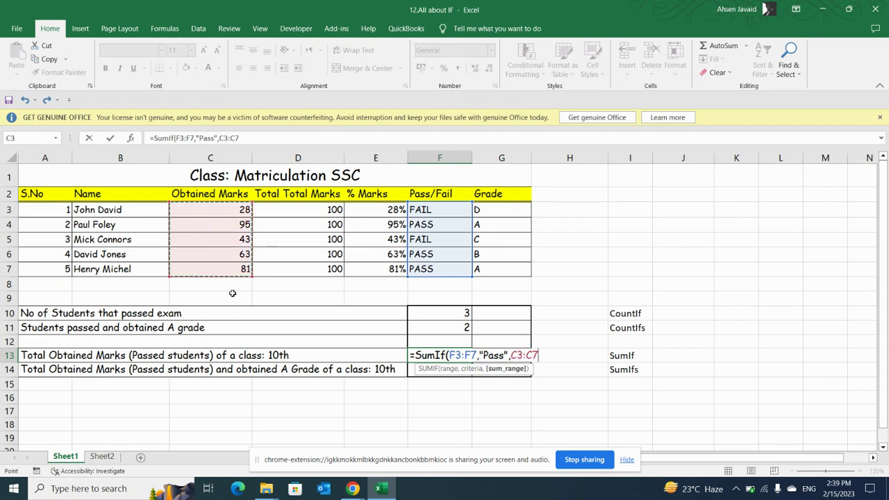
pyautogui.write(')')
pyautogui.press('Return')
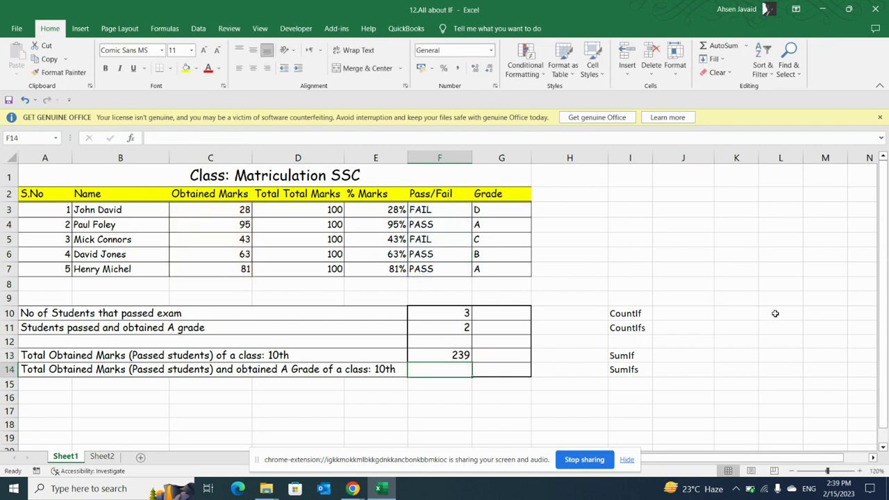
# - Check the passed students' individual obtained marks in C7, C6 and C4 against the total in F13
pyautogui.click(723, 352)
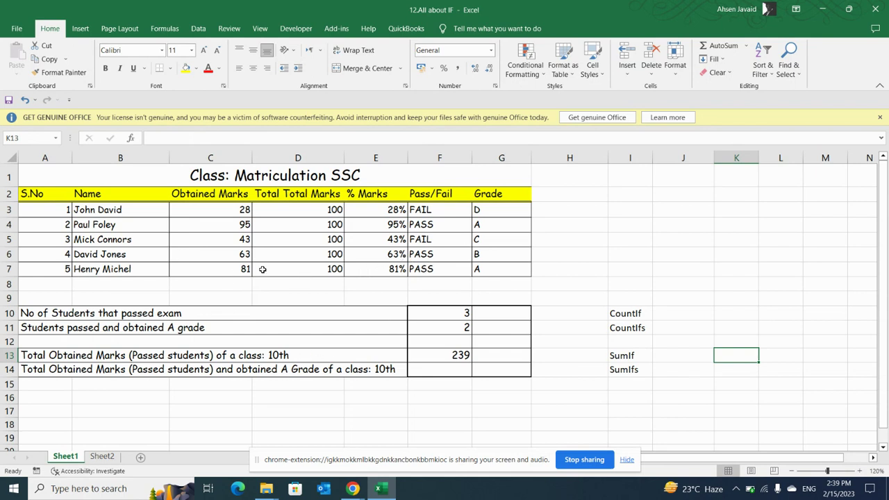
pyautogui.click(233, 269)
pyautogui.click(234, 254)
pyautogui.click(231, 224)
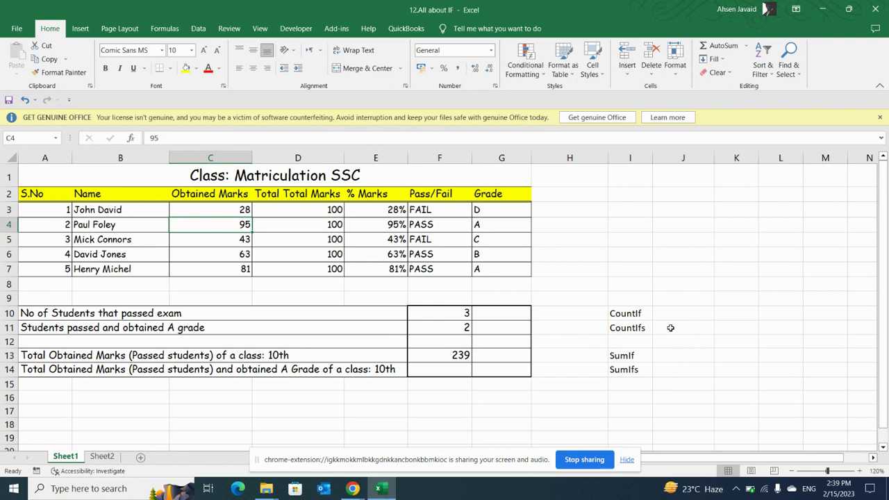
pyautogui.click(663, 254)
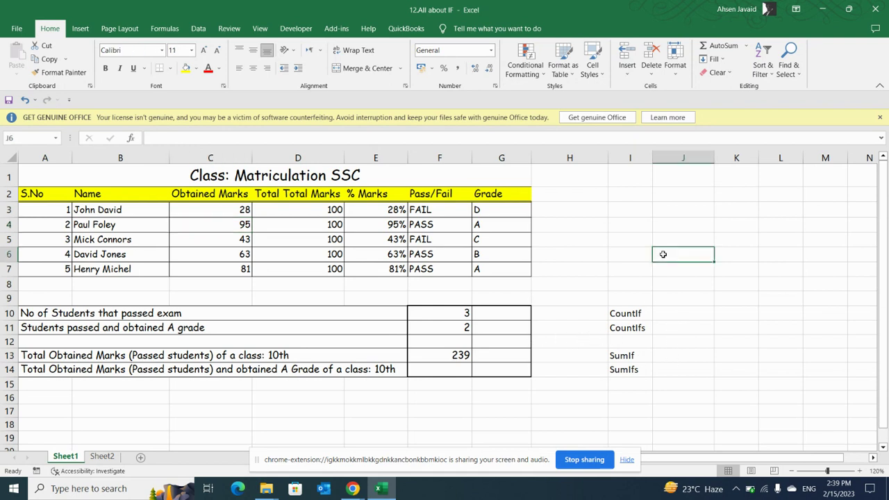
pyautogui.click(526, 407)
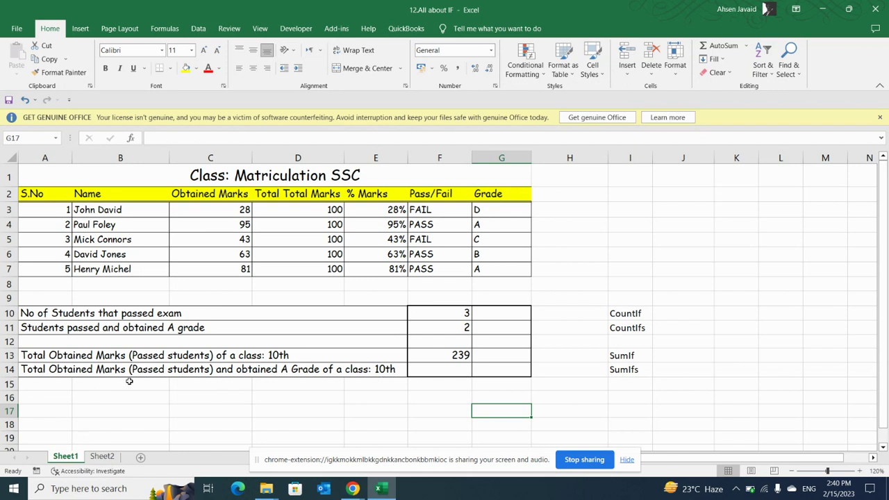
# - Start a SUMIFS formula in F14 that sums C3:C7, with F3:F7 equal to "Pass" as the first condition
pyautogui.click(444, 370)
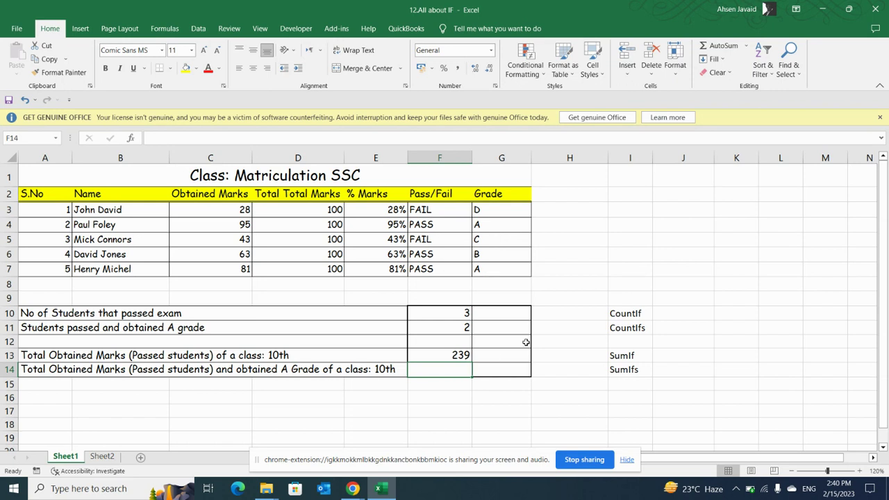
pyautogui.hotkey('ctrl', 'z')
pyautogui.write('=')
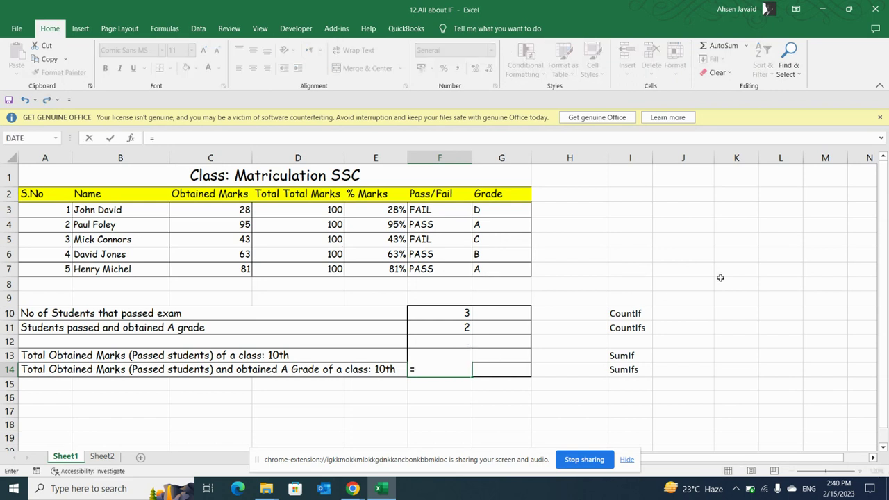
pyautogui.write('sumi')
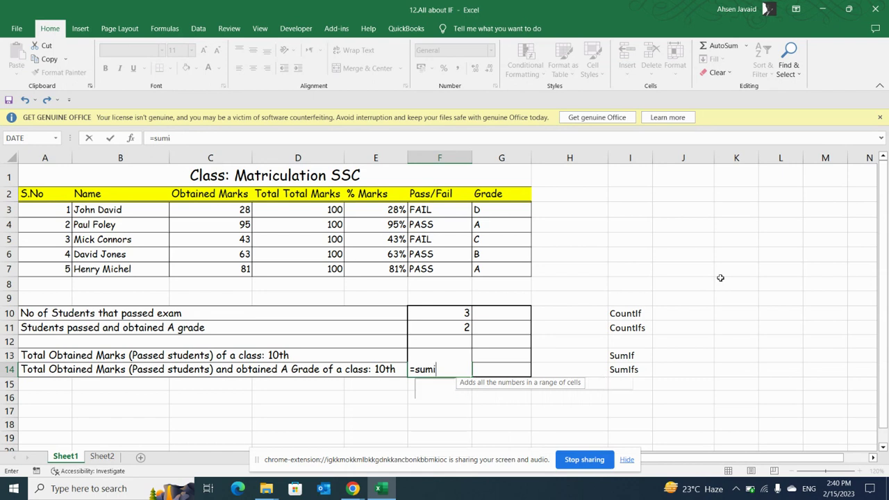
pyautogui.write('fs')
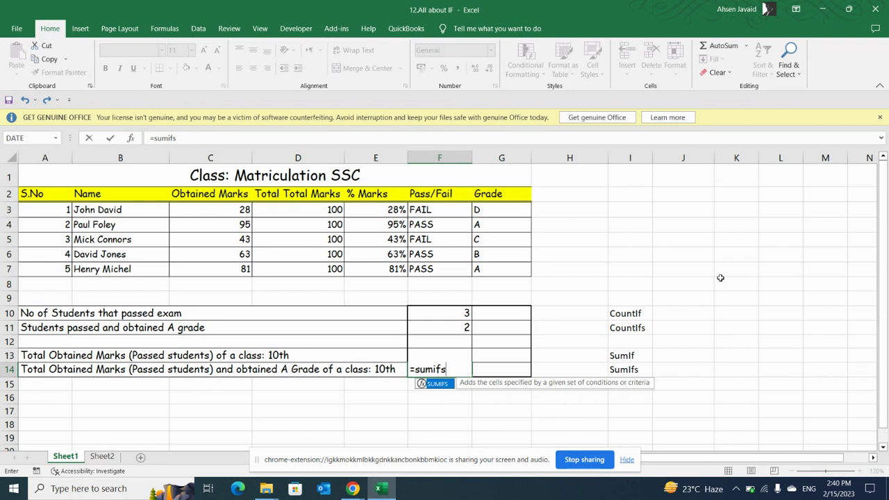
pyautogui.write('(')
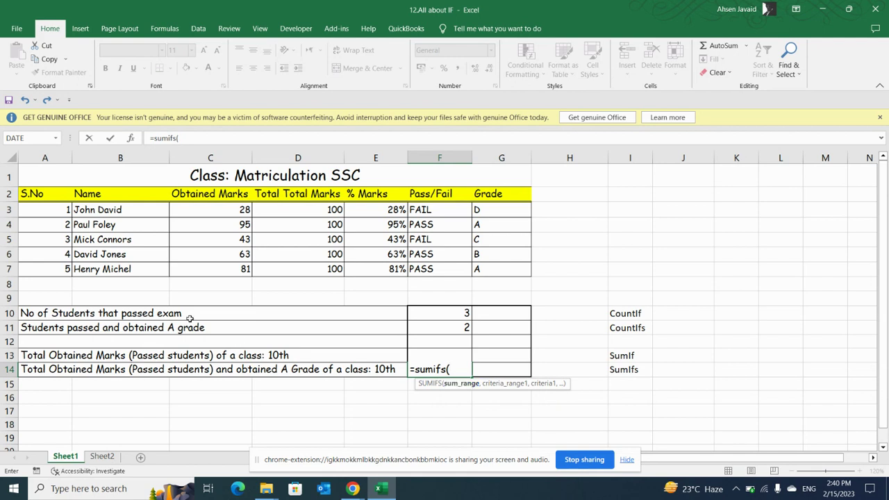
pyautogui.moveTo(219, 213); pyautogui.dragTo(217, 265)
pyautogui.write(',')
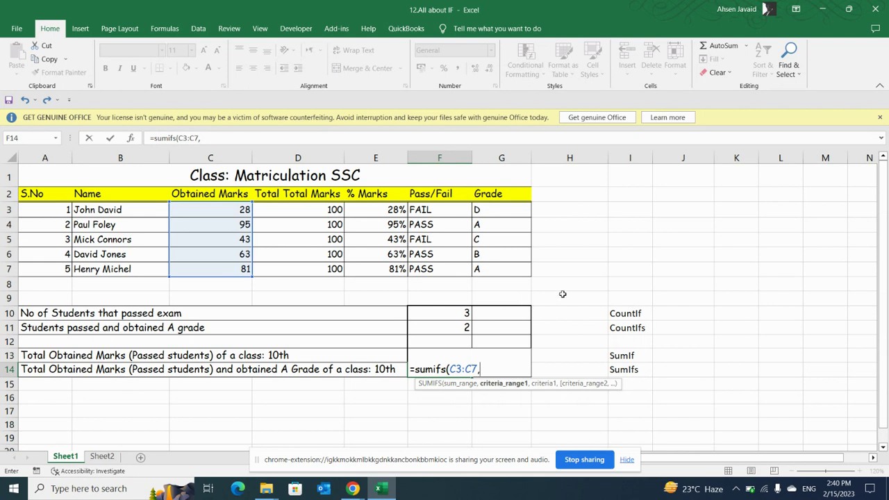
pyautogui.click(428, 211)
pyautogui.moveTo(428, 210); pyautogui.dragTo(441, 268)
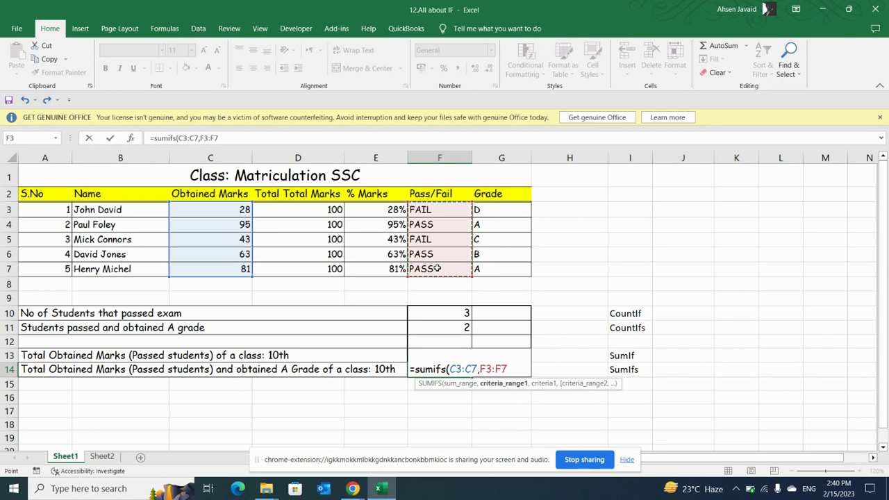
pyautogui.write(',')
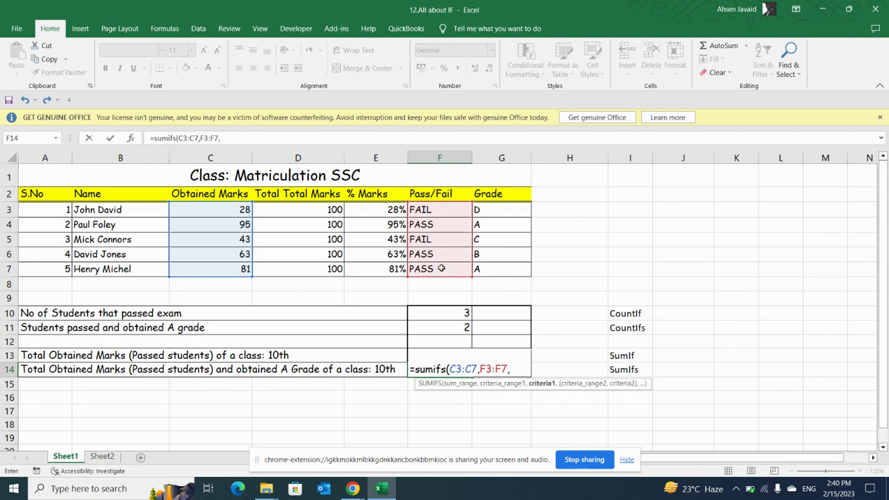
pyautogui.write('"Pass",')
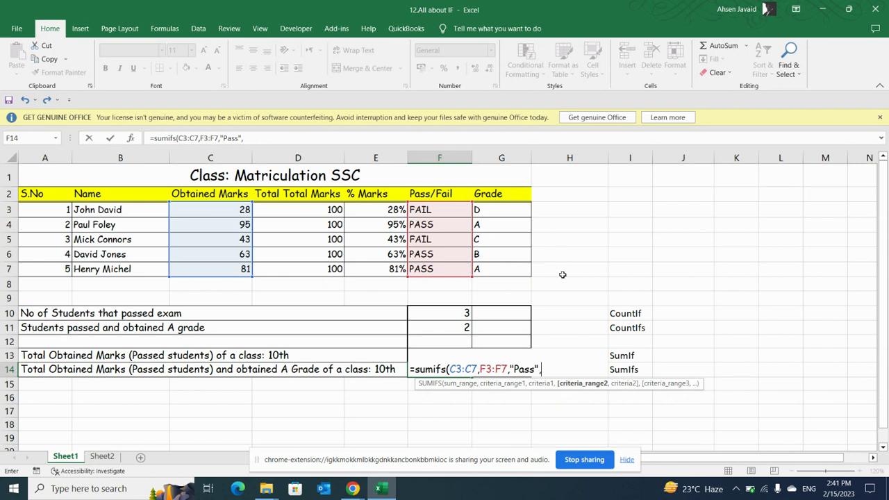
# - Add G3:G7 equal to "A" as the second condition, complete the SUMIFS formula in F14, and check the entered formula
pyautogui.moveTo(503, 209); pyautogui.dragTo(502, 272)
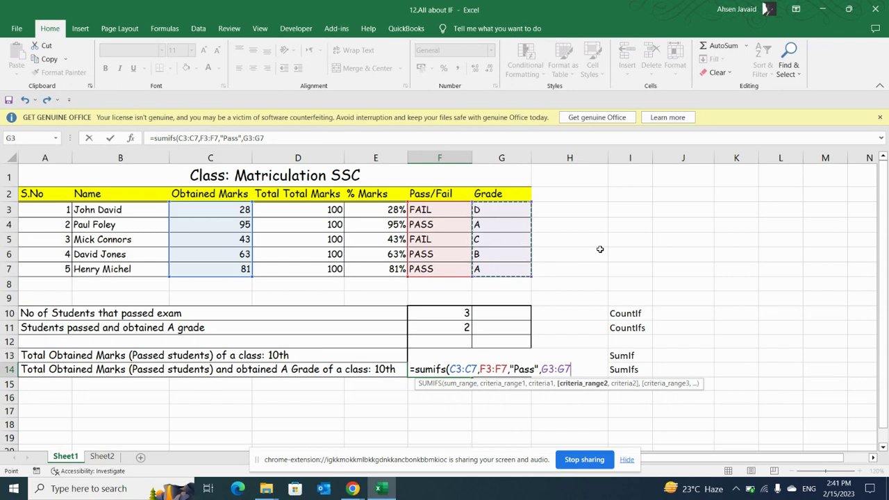
pyautogui.write(',')
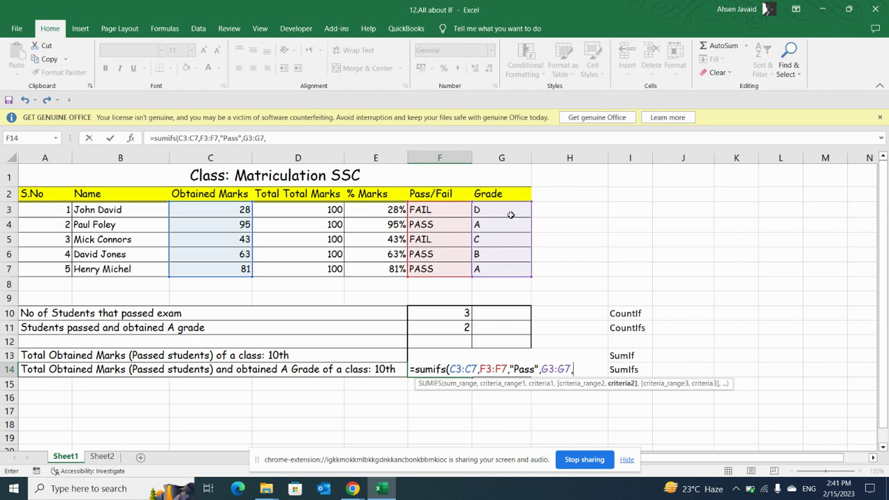
pyautogui.write('"A",')
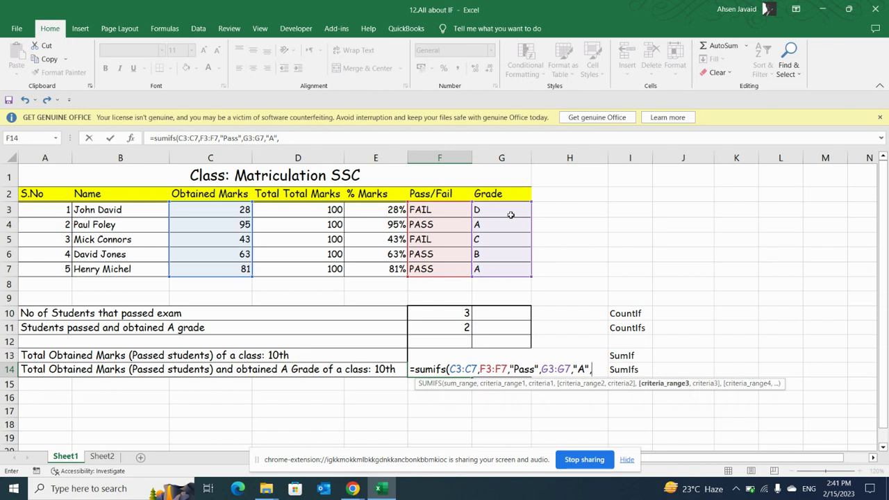
pyautogui.press('BackSpace')
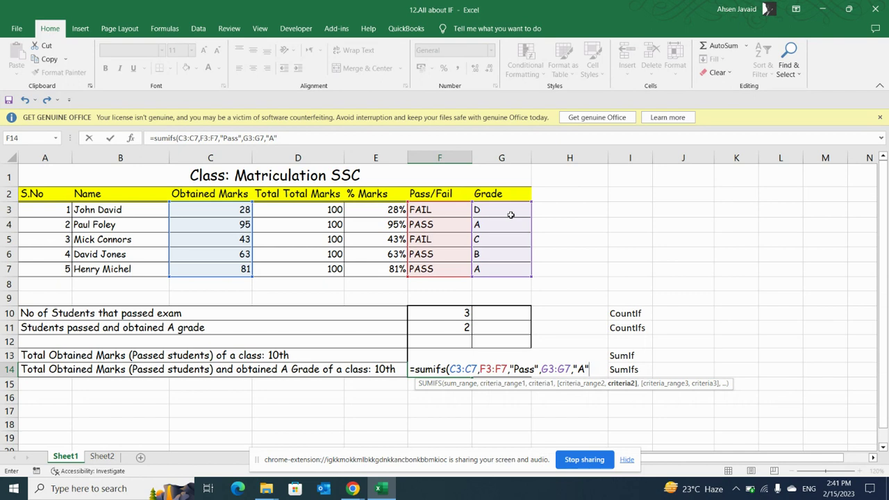
pyautogui.write(')')
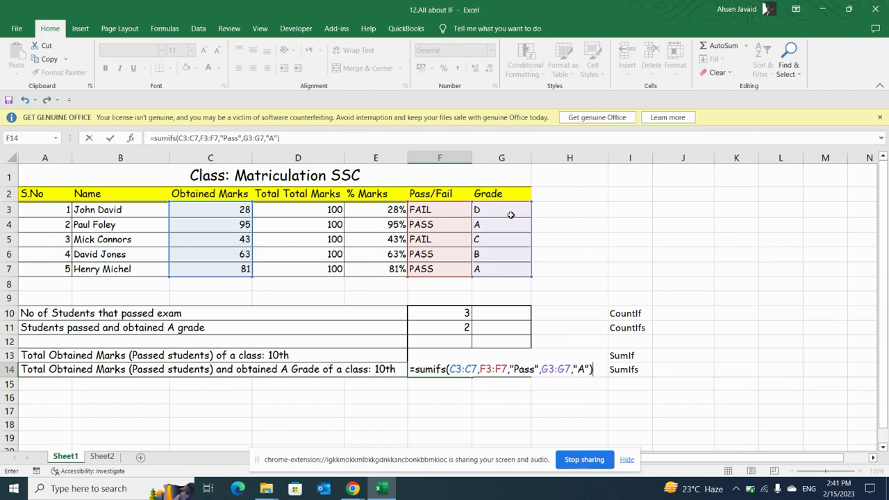
pyautogui.press('Return')
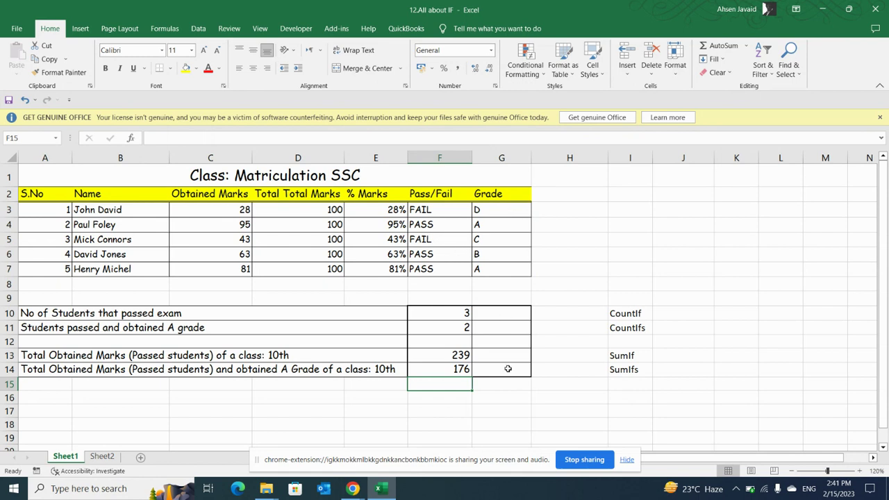
pyautogui.click(490, 395)
pyautogui.click(443, 368)
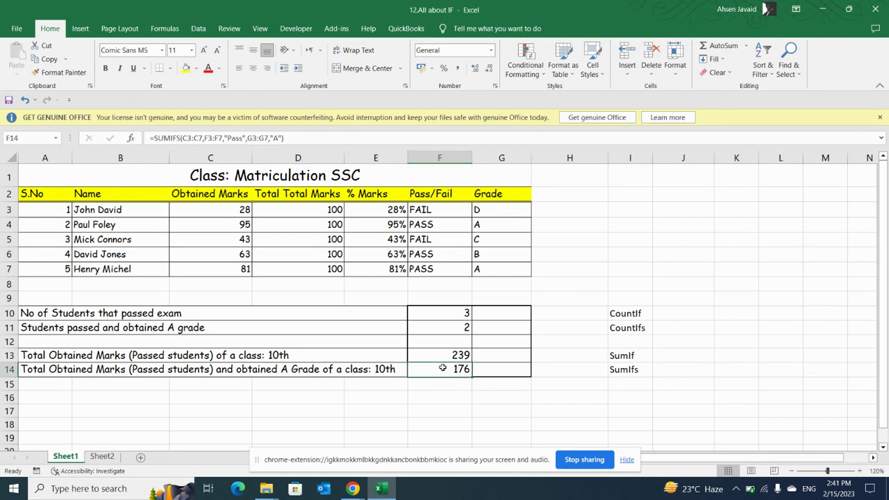
# - Cross-check the F14 total with the temporary formula =239-63 in J14, and clear that cell
pyautogui.click(698, 368)
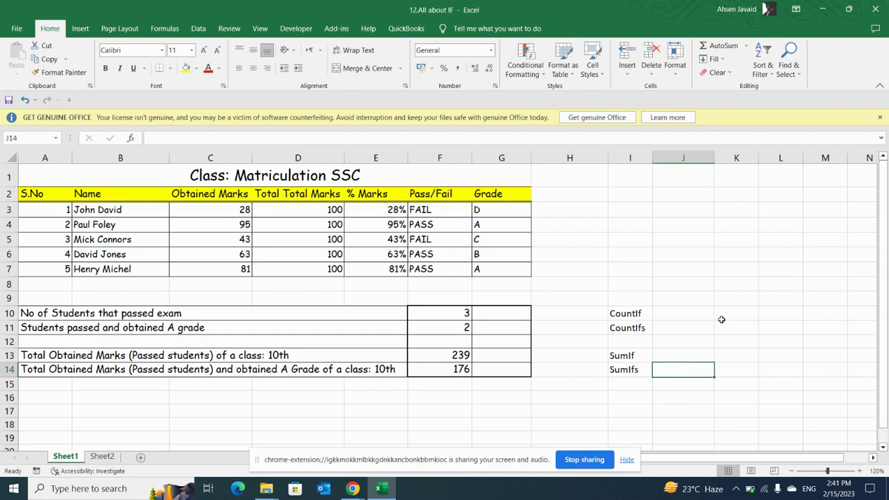
pyautogui.write('=')
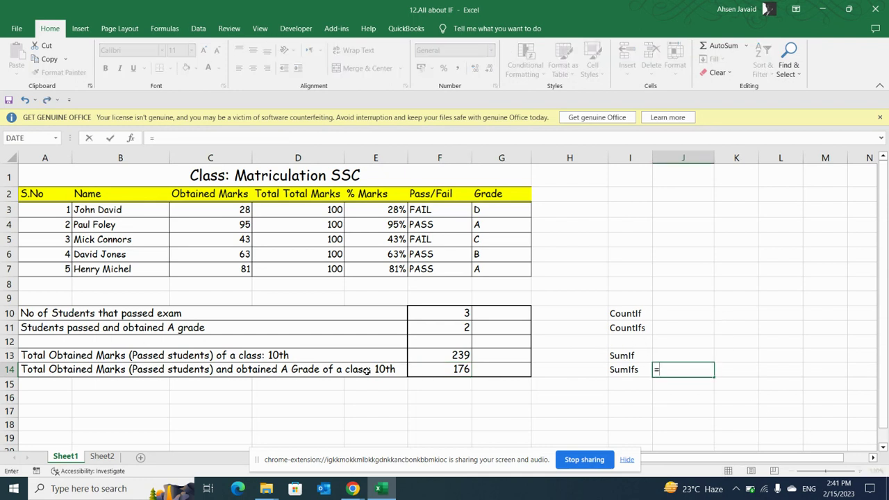
pyautogui.click(431, 355)
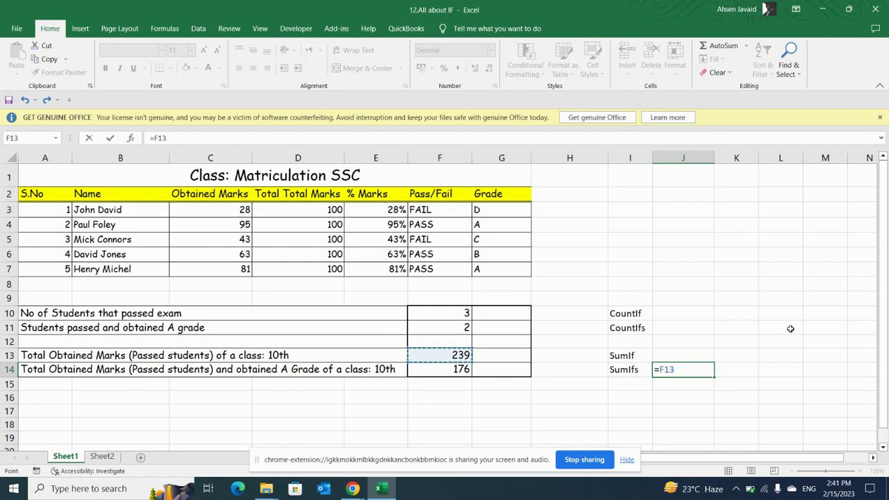
pyautogui.press('BackSpace')
pyautogui.press('BackSpace')
pyautogui.press('BackSpace')
pyautogui.write('239-')
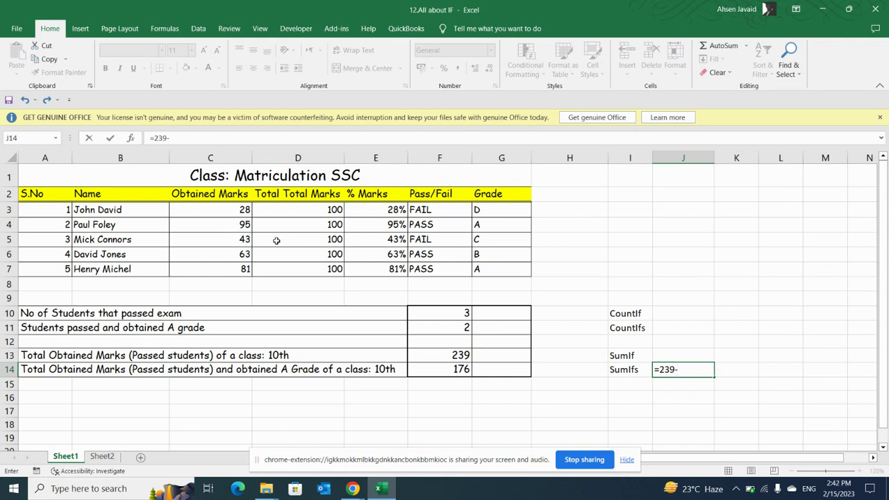
pyautogui.write('63')
pyautogui.press('Return')
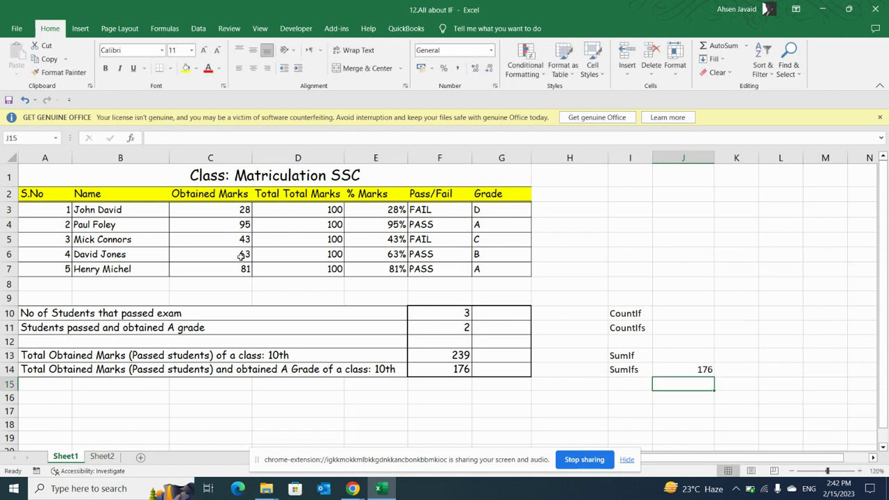
pyautogui.click(656, 369)
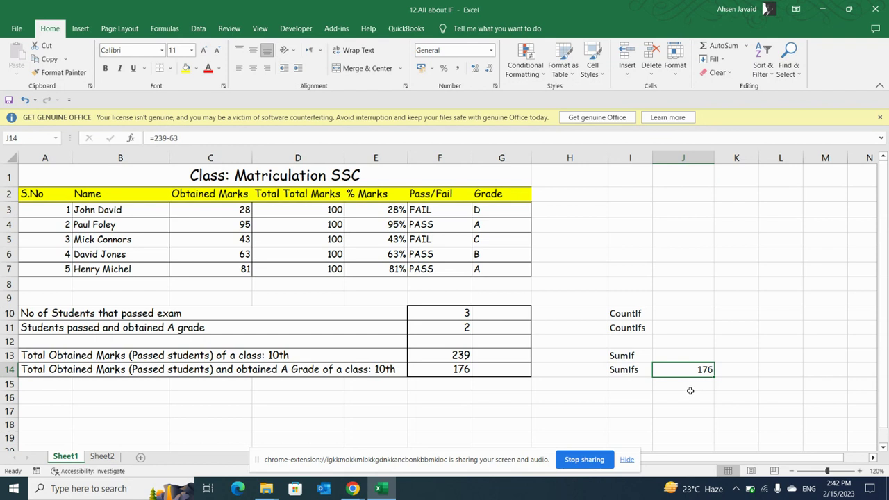
pyautogui.press('Delete')
# - Check each student's grade in G3:G7 one by one
pyautogui.click(499, 212)
pyautogui.click(498, 221)
pyautogui.click(497, 236)
pyautogui.click(499, 254)
pyautogui.click(508, 267)
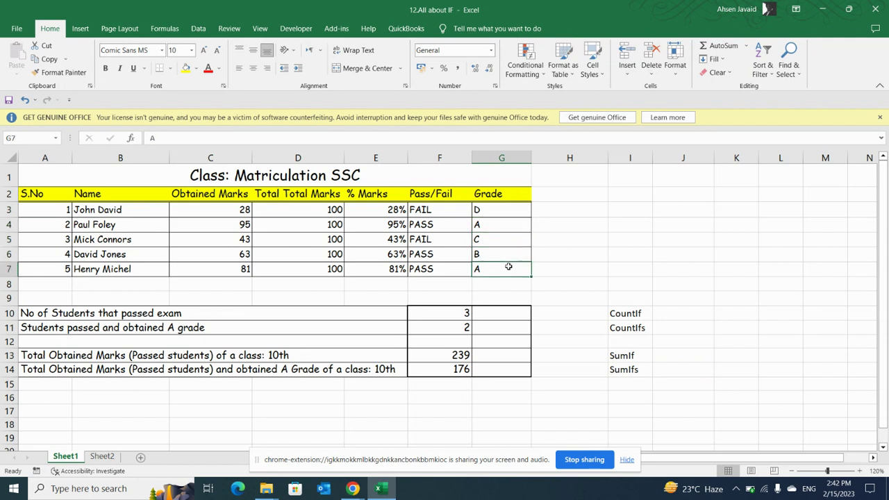